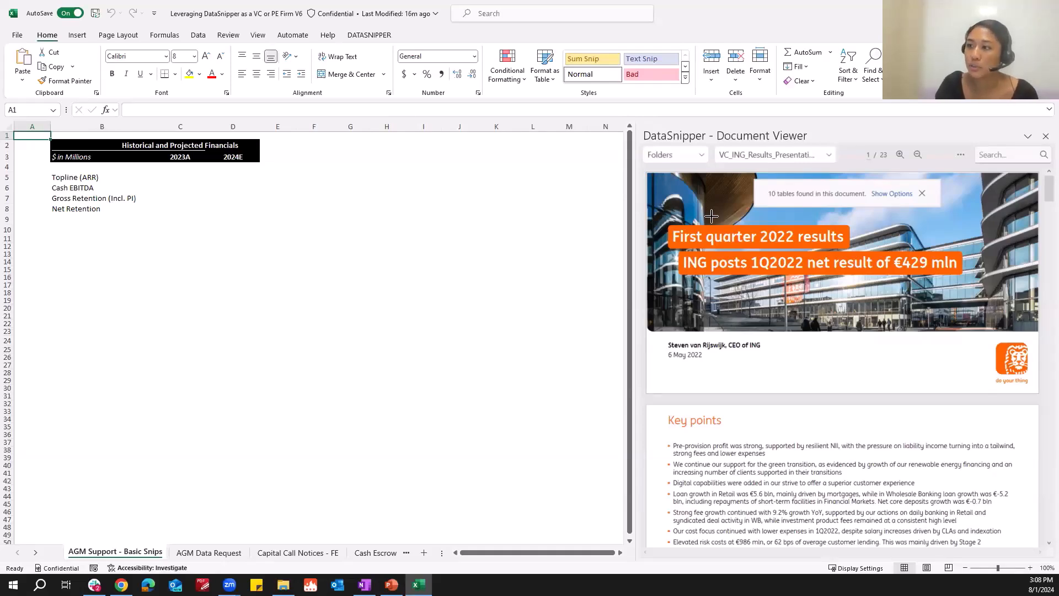
Import the AGM Support folder's documents into the Document Organizer, then close the organizer.
{"action": "left_click", "coordinate": [385, 36]}
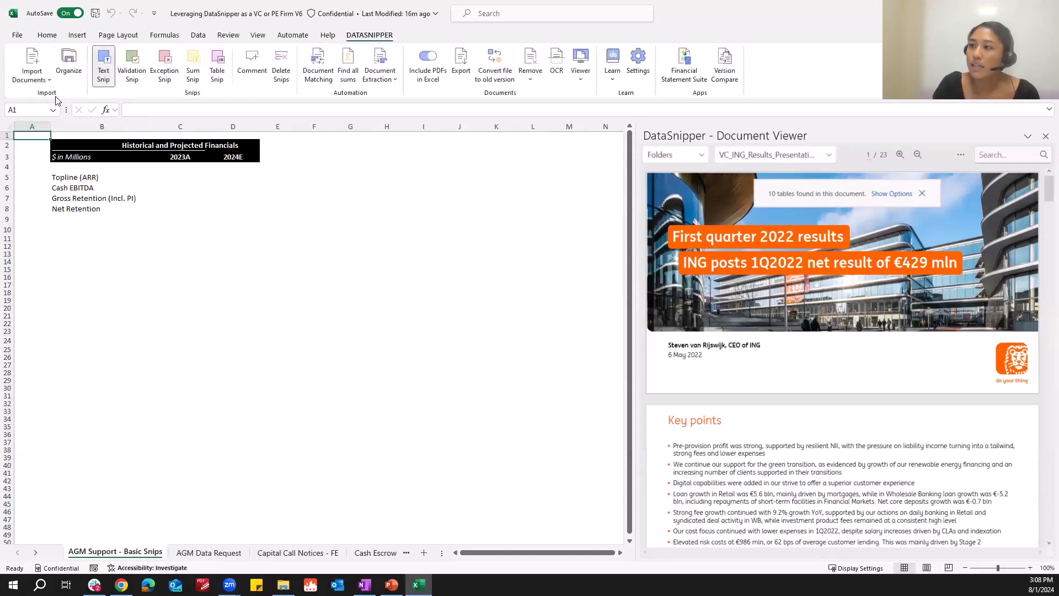
{"action": "left_click", "coordinate": [77, 61]}
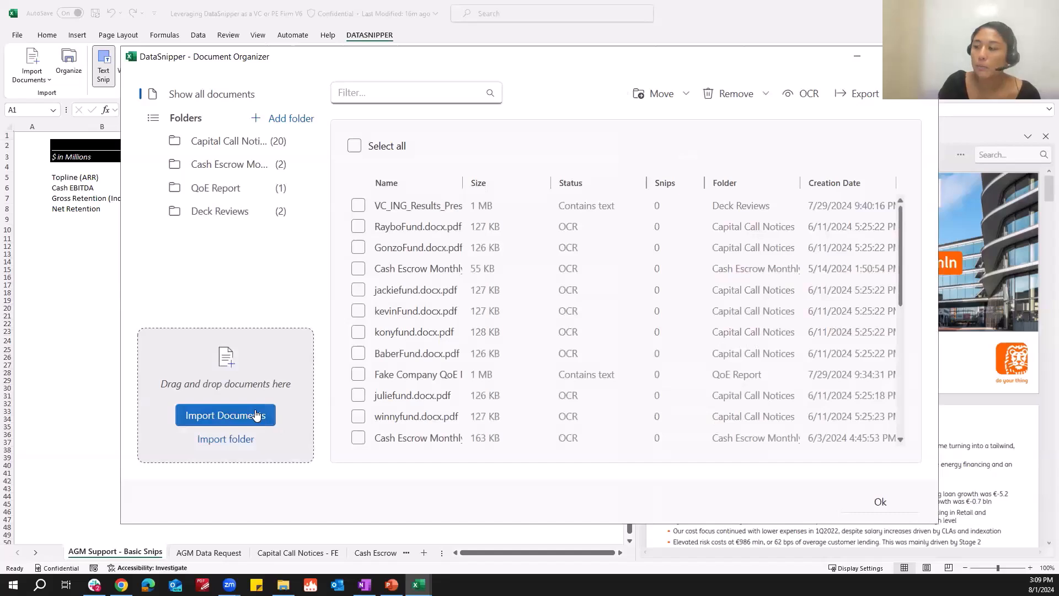
{"action": "left_click", "coordinate": [255, 415]}
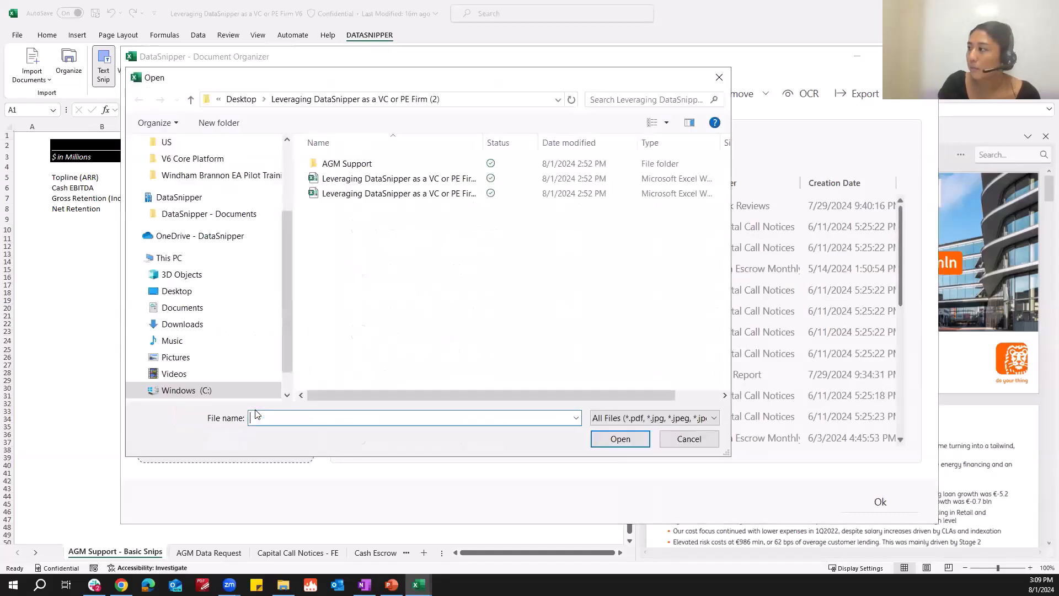
{"action": "left_click_drag", "start_coordinate": [440, 88], "coordinate": [682, 112]}
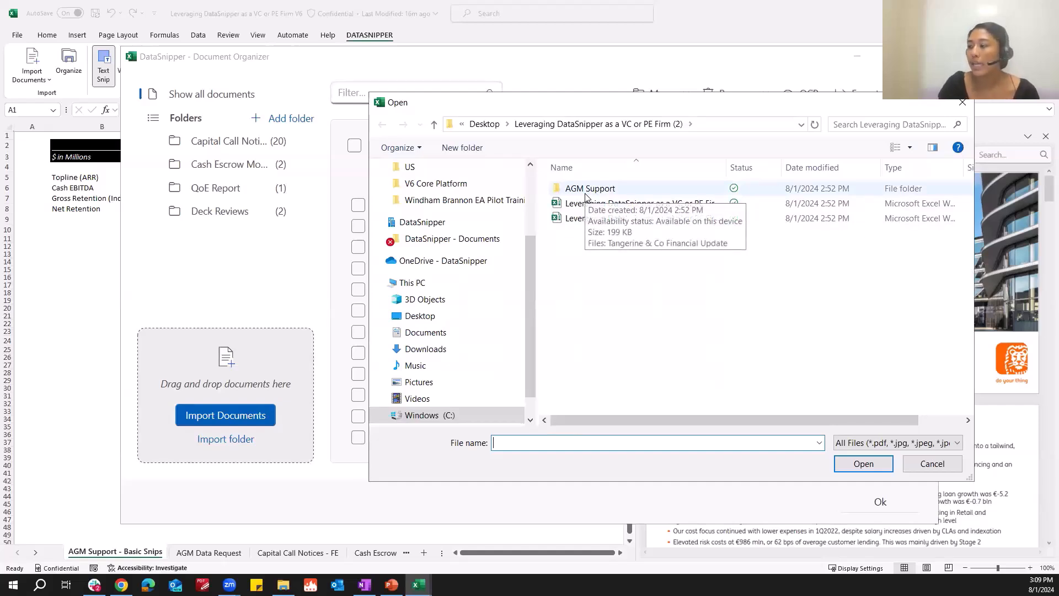
{"action": "left_click_drag", "start_coordinate": [612, 190], "coordinate": [226, 364]}
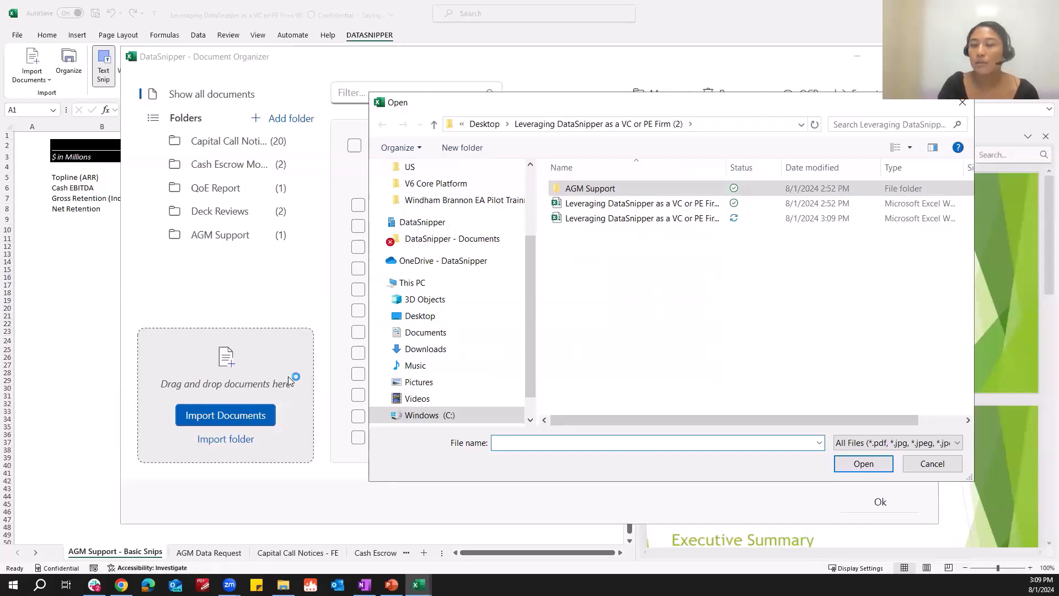
{"action": "left_click", "coordinate": [968, 103]}
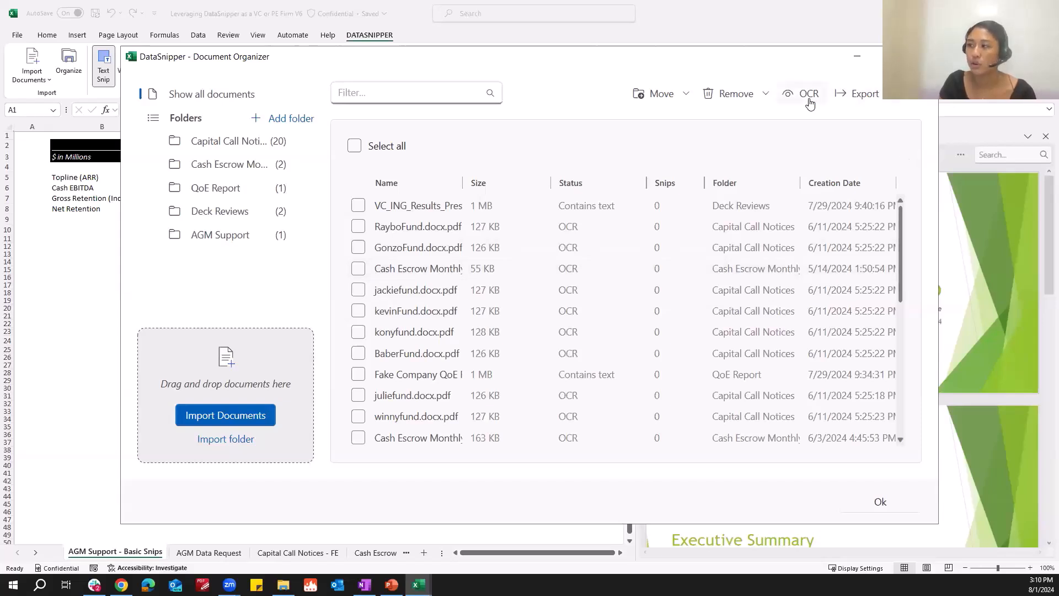
{"action": "scroll", "coordinate": [581, 341], "scroll_direction": "down", "scroll_amount": 5}
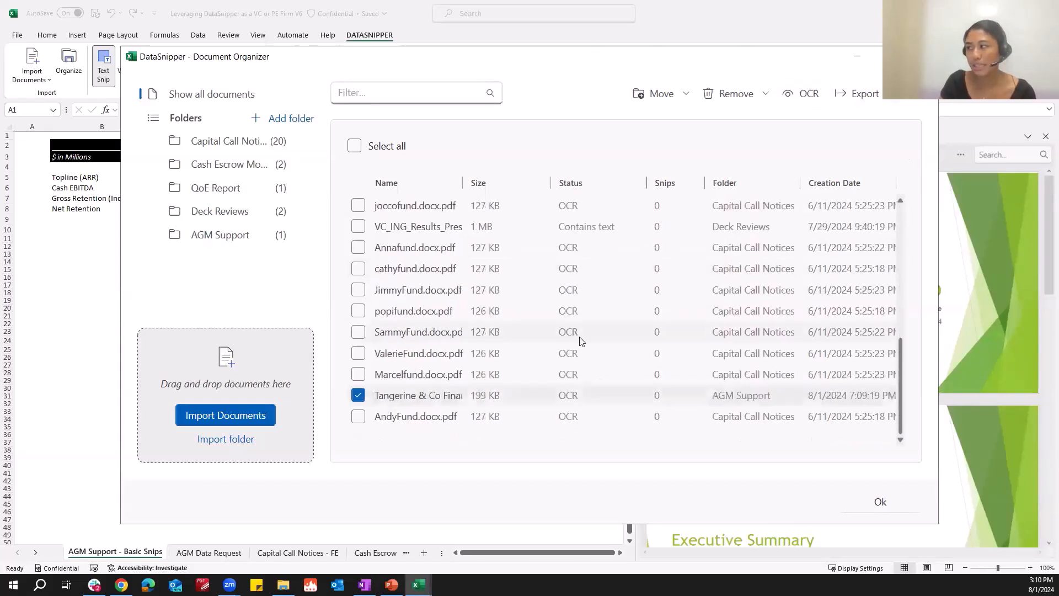
{"action": "scroll", "coordinate": [576, 306], "scroll_direction": "up", "scroll_amount": 5}
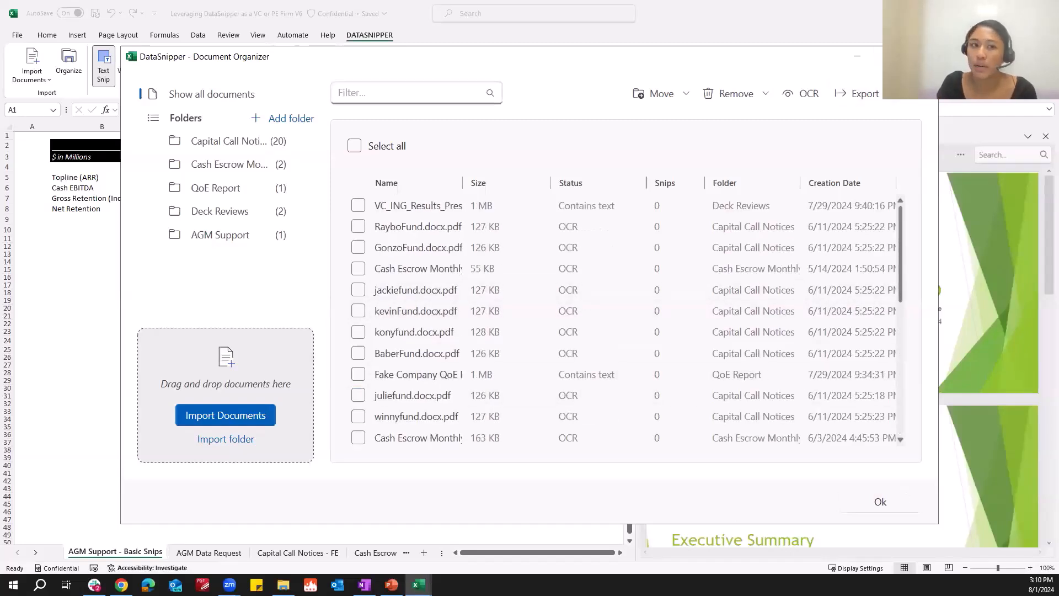
{"action": "left_click", "coordinate": [924, 56]}
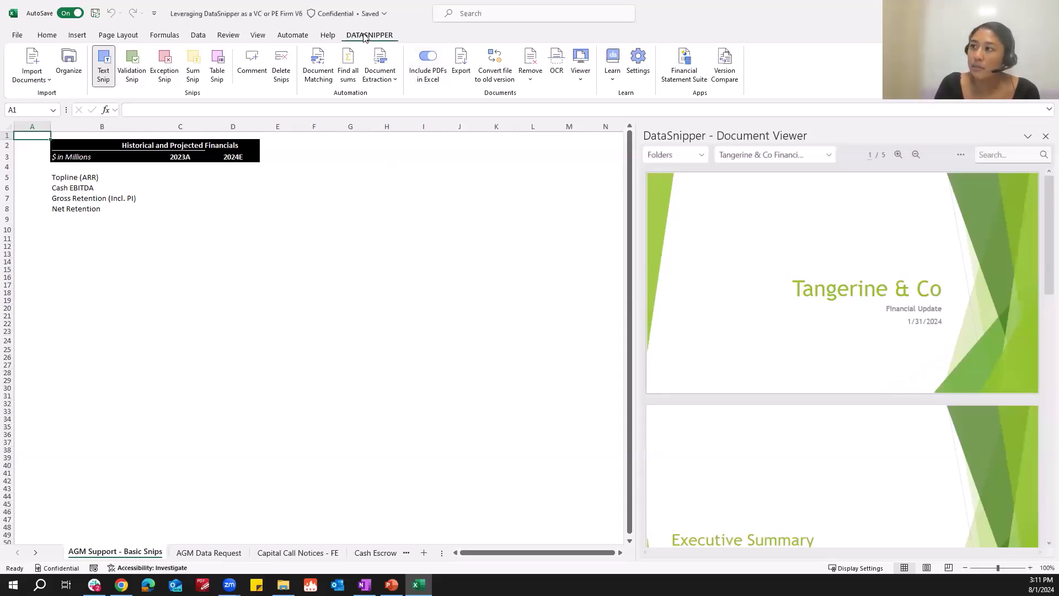
Text-snip the ARR revised-target values 23.1 and 20.1 from the Financial Summary into the Topline 2023A and 2024E cells.
{"action": "left_click", "coordinate": [102, 72]}
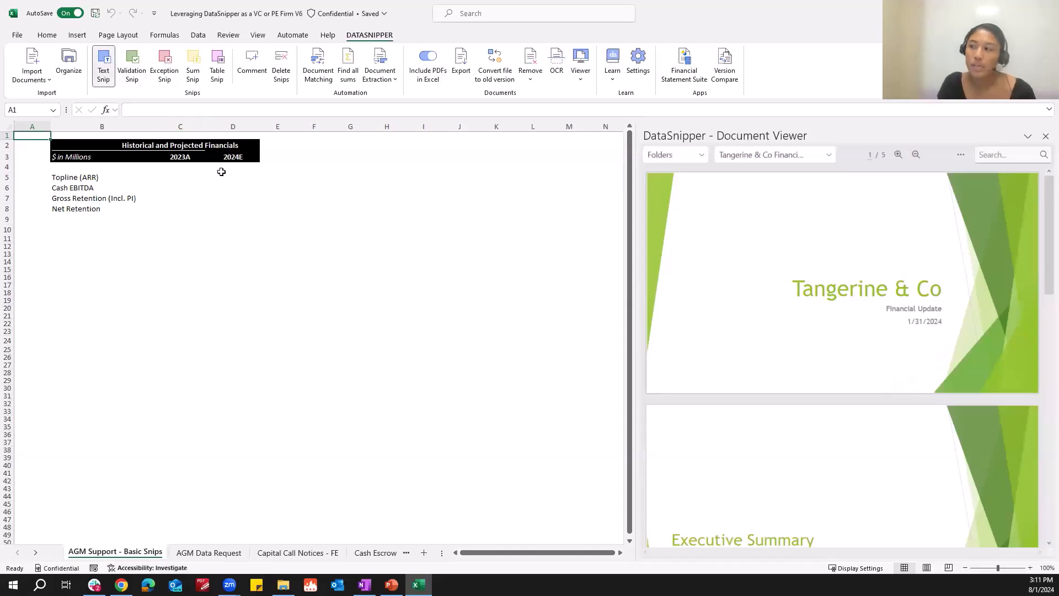
{"action": "left_click", "coordinate": [179, 176]}
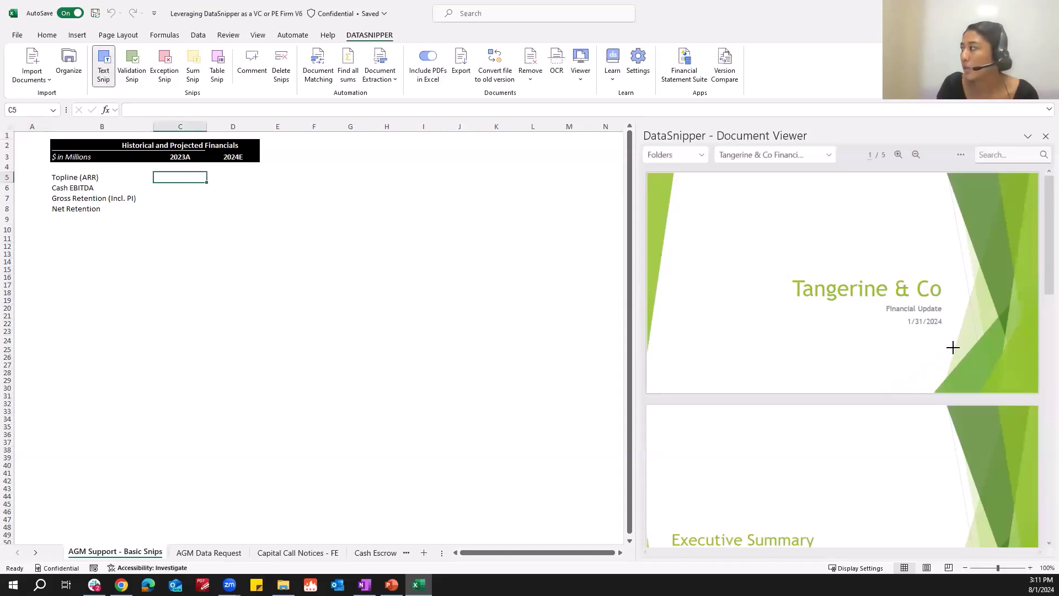
{"action": "scroll", "coordinate": [928, 318], "scroll_direction": "down", "scroll_amount": 1}
{"action": "scroll", "coordinate": [928, 319], "scroll_direction": "down", "scroll_amount": 8}
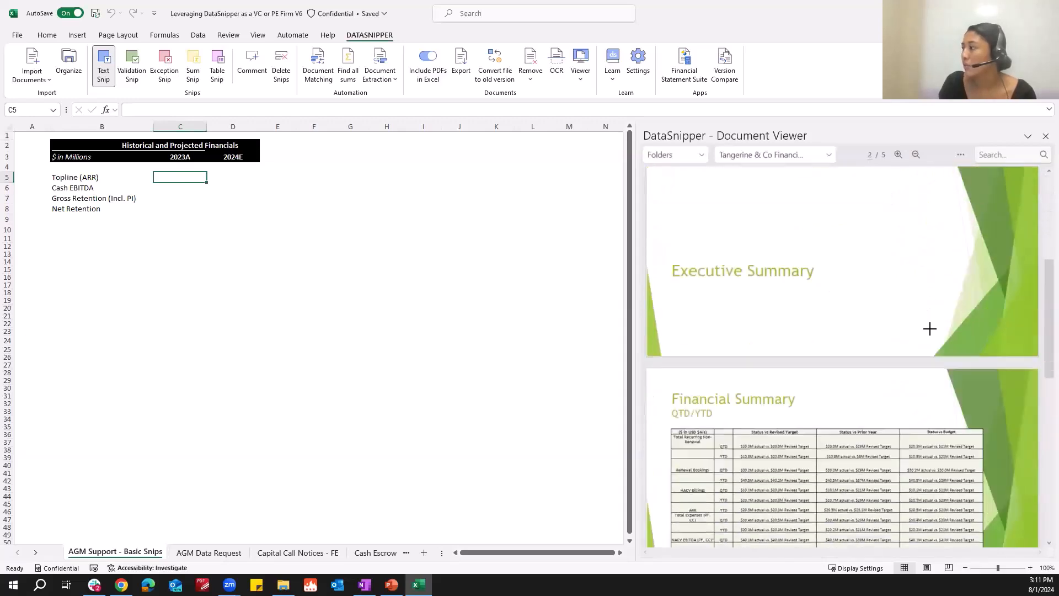
{"action": "left_click", "coordinate": [898, 155]}
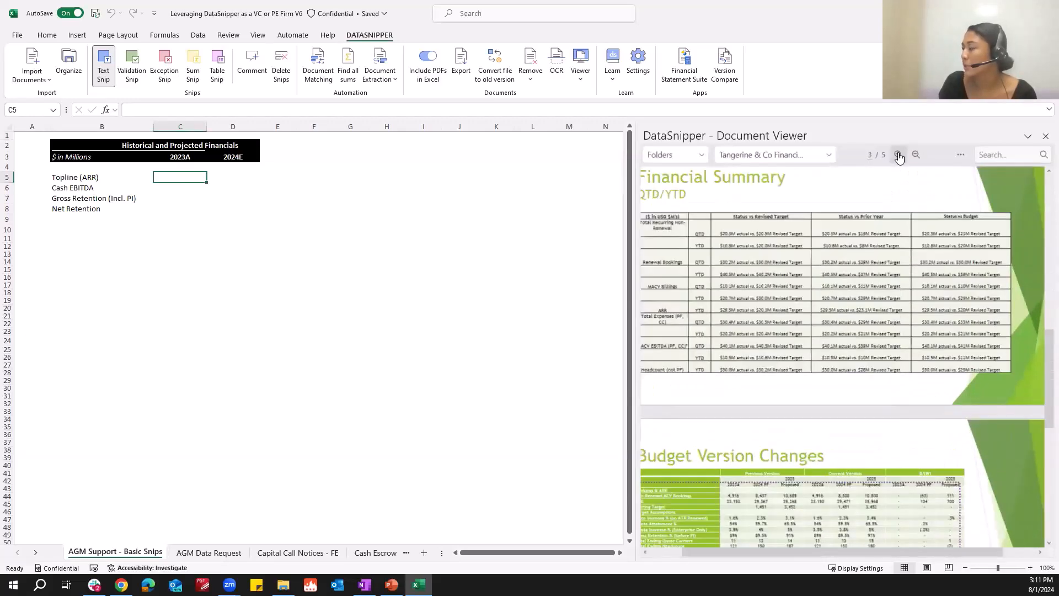
{"action": "left_click", "coordinate": [898, 155]}
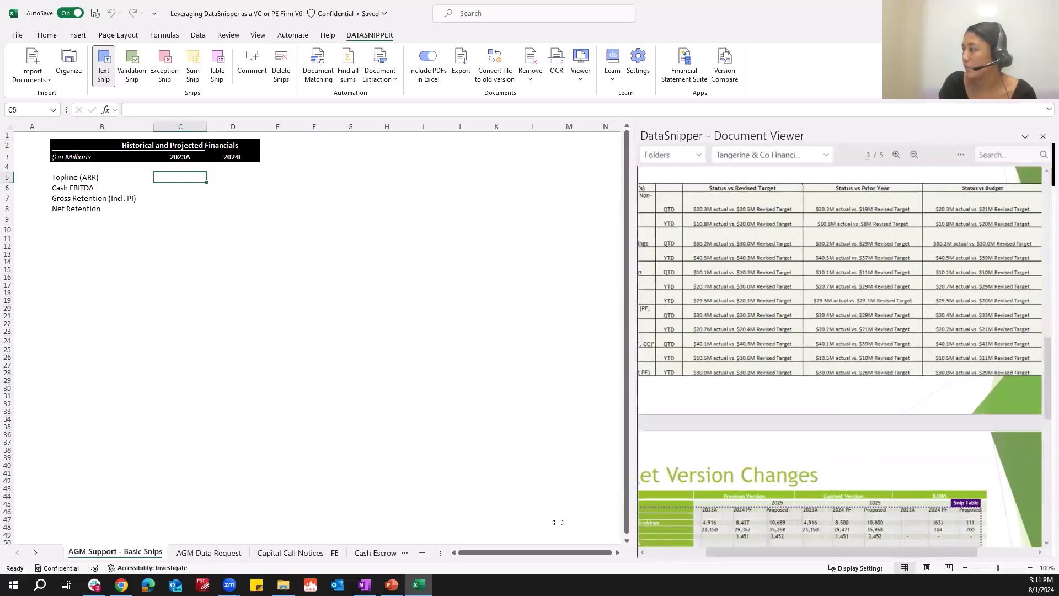
{"action": "left_click_drag", "start_coordinate": [634, 521], "coordinate": [532, 524]}
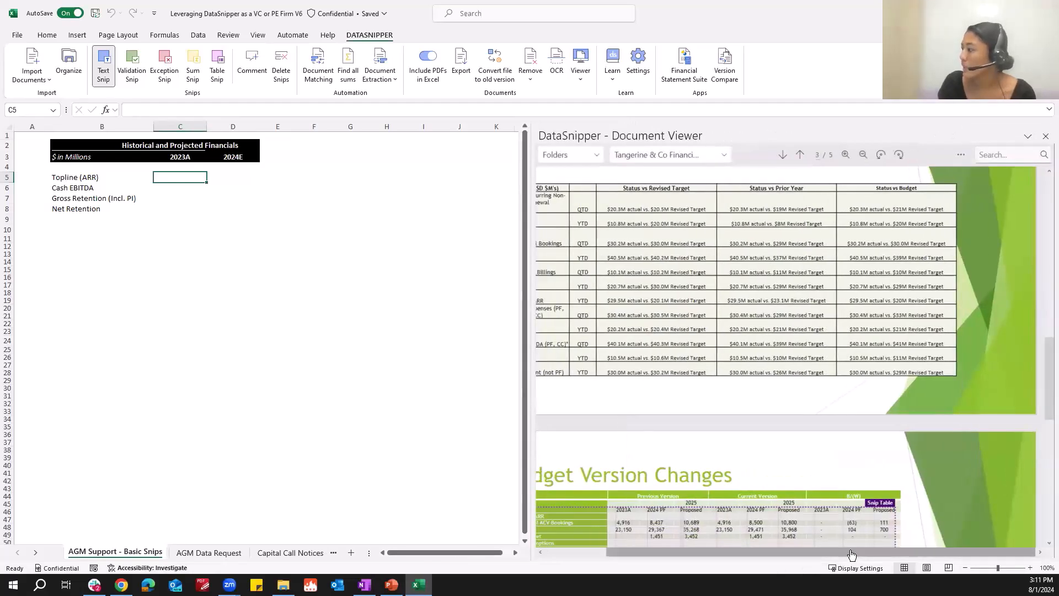
{"action": "left_click_drag", "start_coordinate": [852, 556], "coordinate": [803, 557]}
{"action": "left_click", "coordinate": [847, 153]}
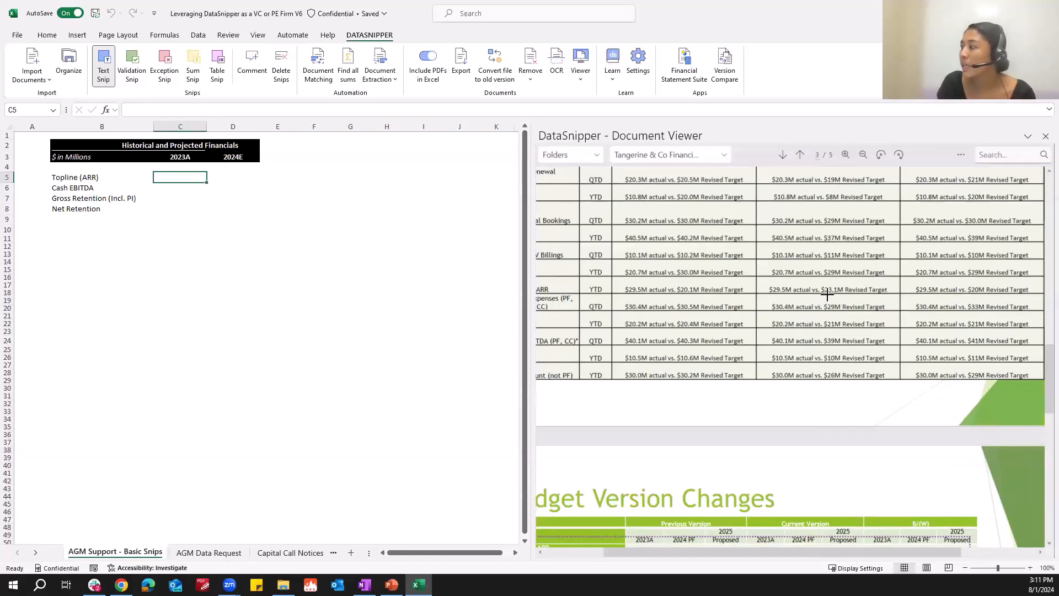
{"action": "left_click_drag", "start_coordinate": [824, 284], "coordinate": [836, 295]}
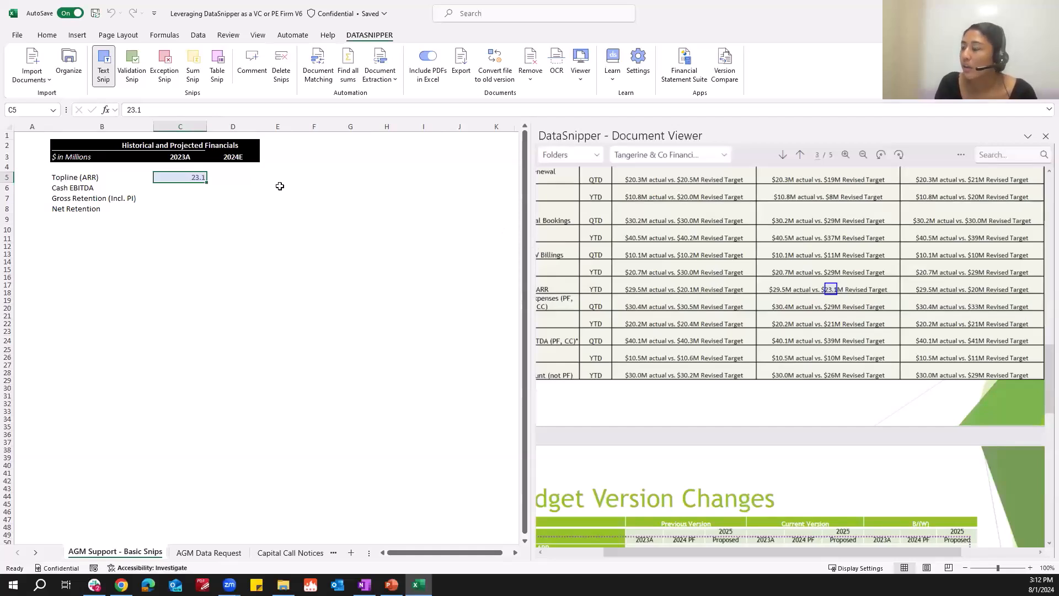
{"action": "left_click", "coordinate": [232, 176]}
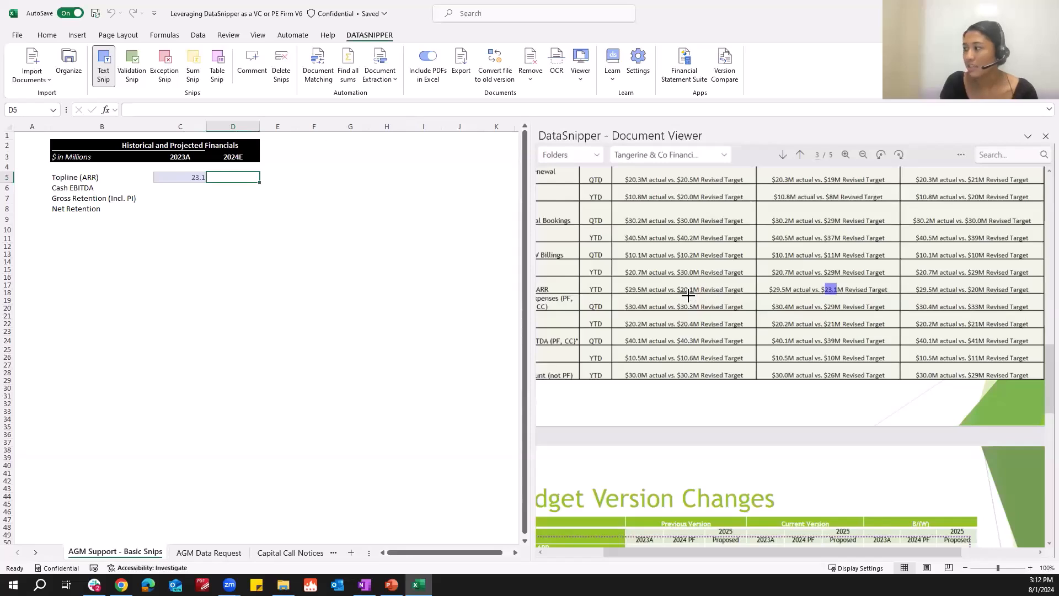
{"action": "left_click_drag", "start_coordinate": [678, 285], "coordinate": [693, 294]}
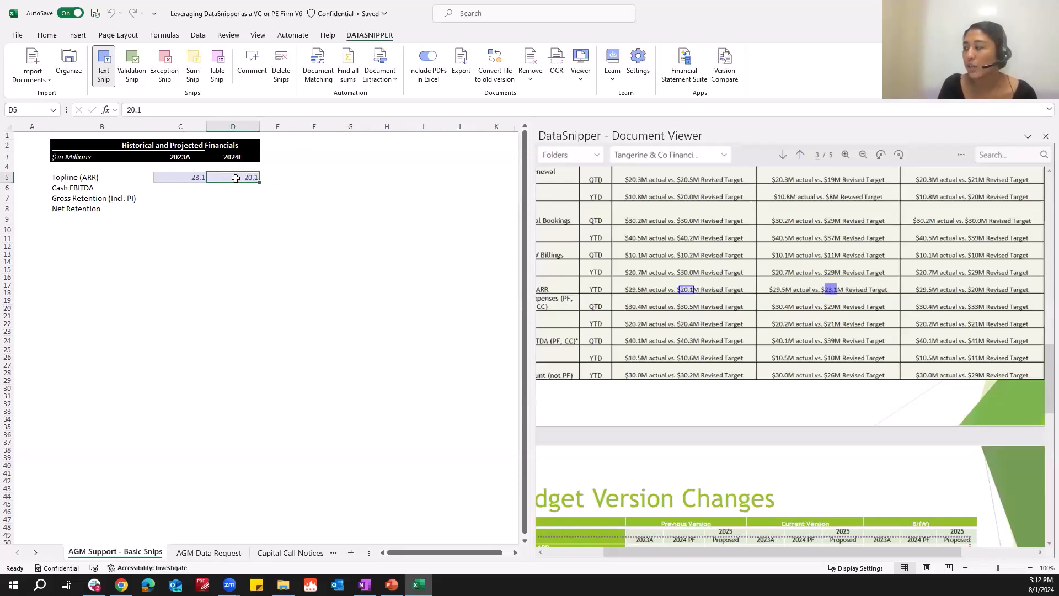
Snip the 2023A ACV Cash EBITDA figure from the Budget Version Changes table into the Cash EBITDA 2023A cell.
{"action": "left_click", "coordinate": [183, 191]}
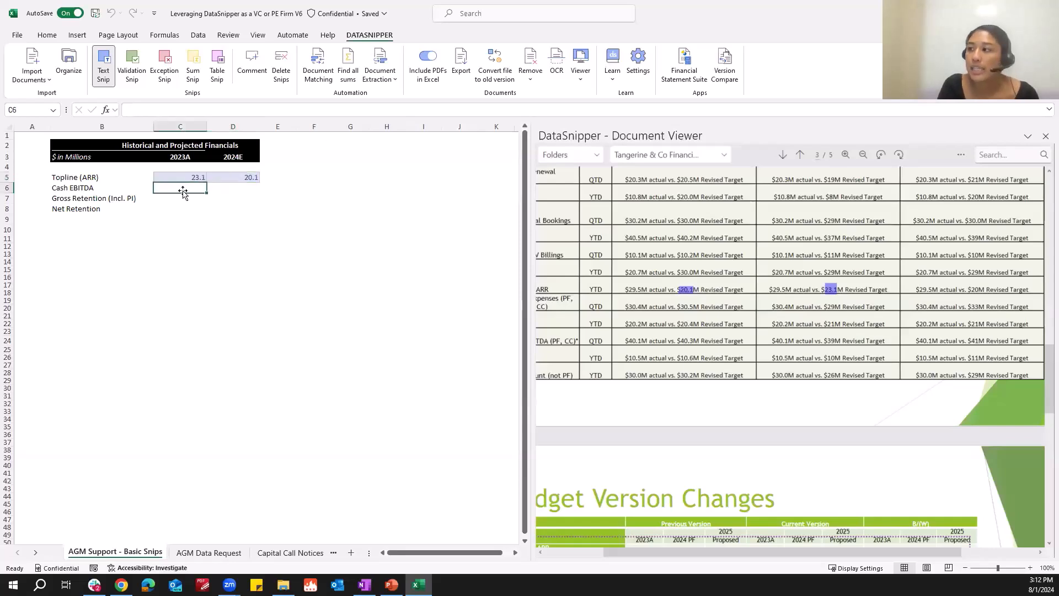
{"action": "scroll", "coordinate": [756, 326], "scroll_direction": "down", "scroll_amount": 2}
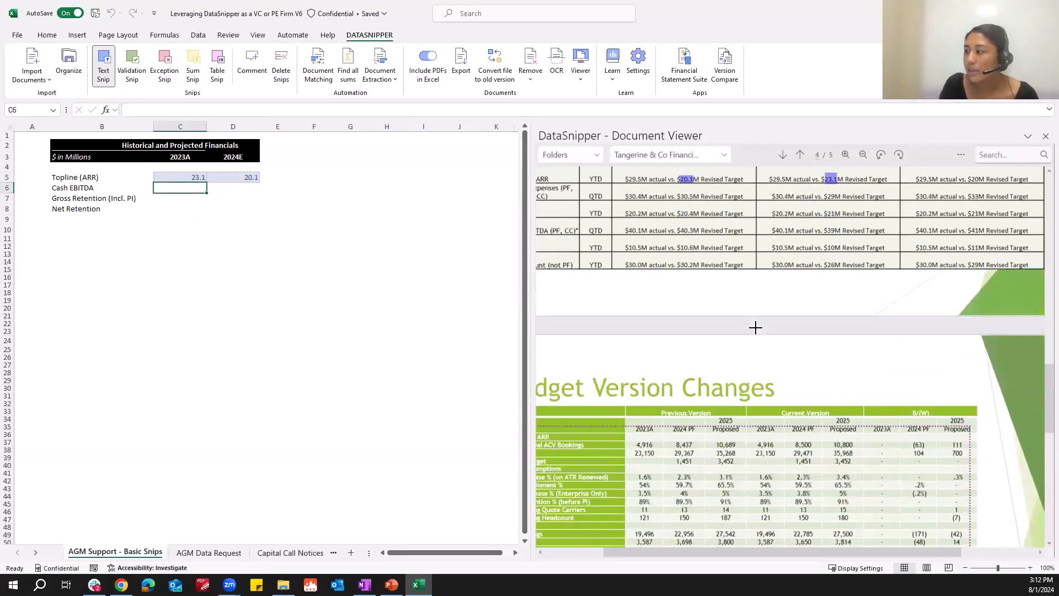
{"action": "scroll", "coordinate": [755, 326], "scroll_direction": "down", "scroll_amount": 4}
{"action": "scroll", "coordinate": [785, 466], "scroll_direction": "up", "scroll_amount": 1}
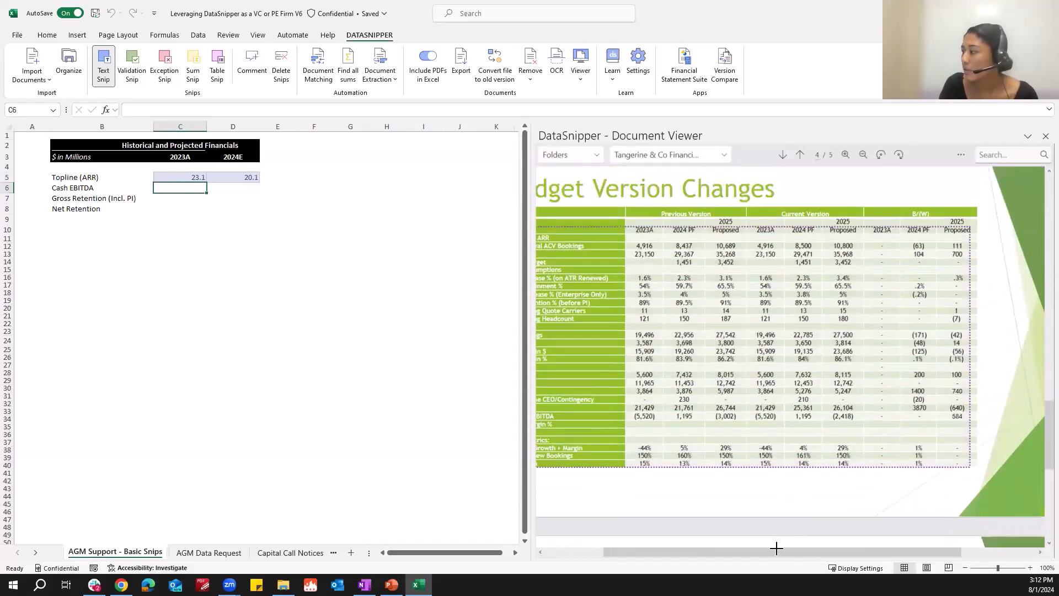
{"action": "left_click_drag", "start_coordinate": [776, 552], "coordinate": [741, 552]}
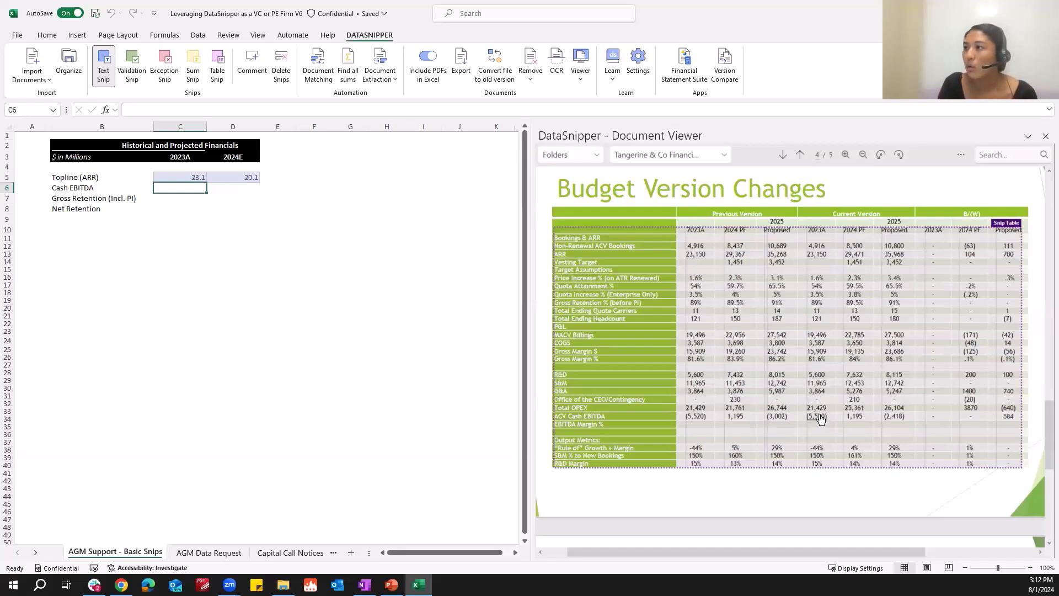
{"action": "right_click", "coordinate": [821, 418]}
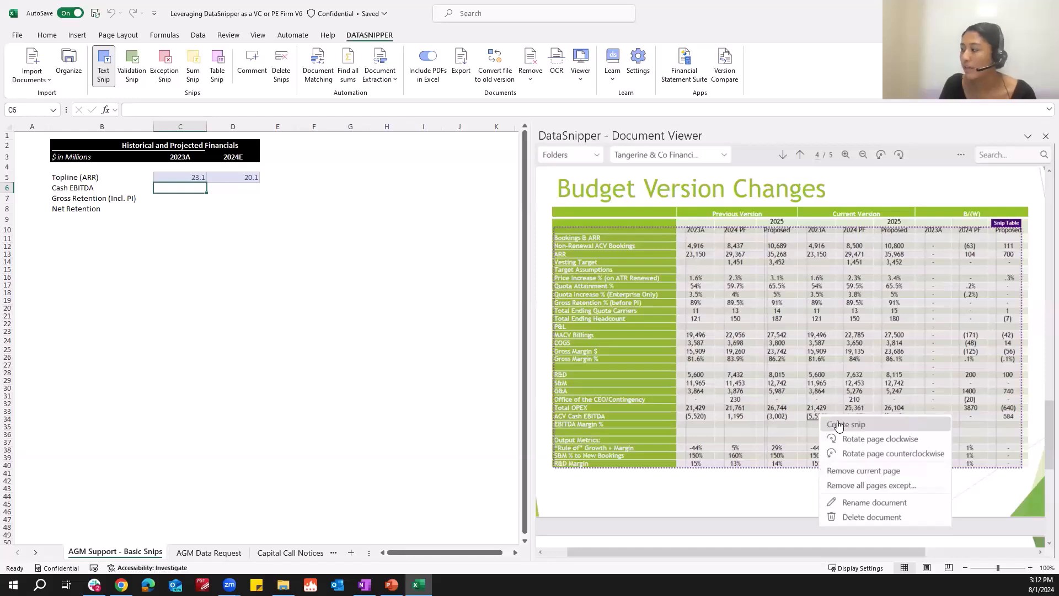
{"action": "left_click", "coordinate": [839, 424]}
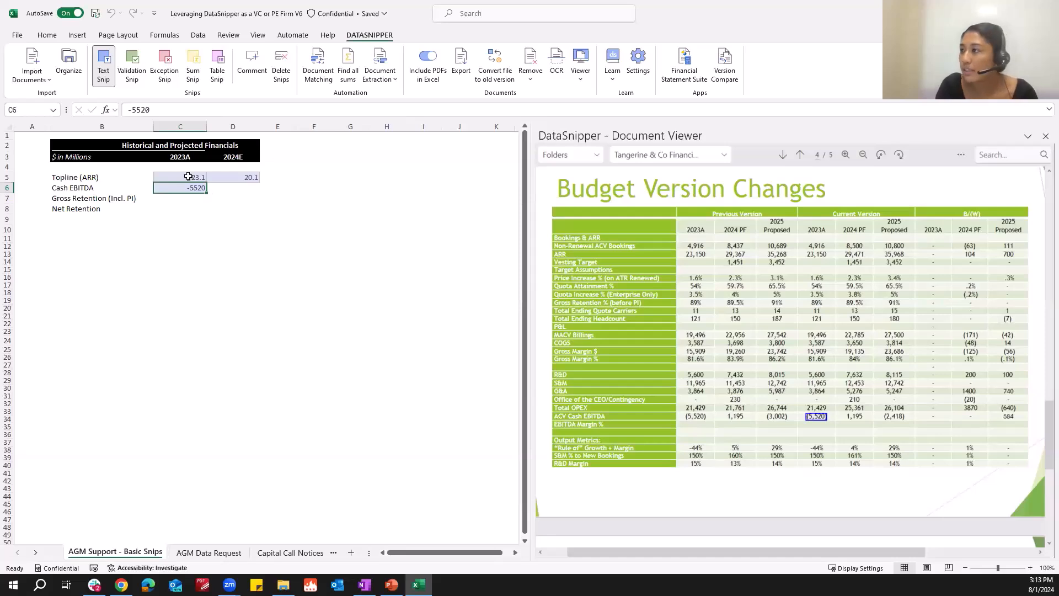
Change the Cash EBITDA 2023A cell's value to -5.5 so it is in millions.
{"action": "left_click", "coordinate": [152, 109]}
{"action": "key", "text": "BackSpace"}
{"action": "key", "text": "BackSpace"}
{"action": "key", "text": "BackSpace"}
{"action": "type", "text": ".5"}
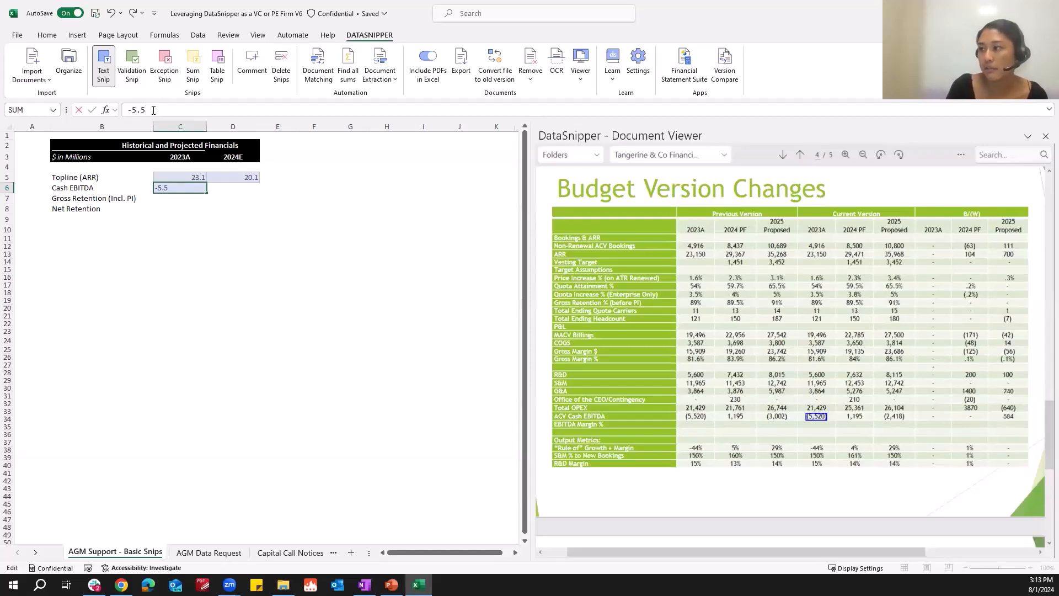
{"action": "key", "text": "Return"}
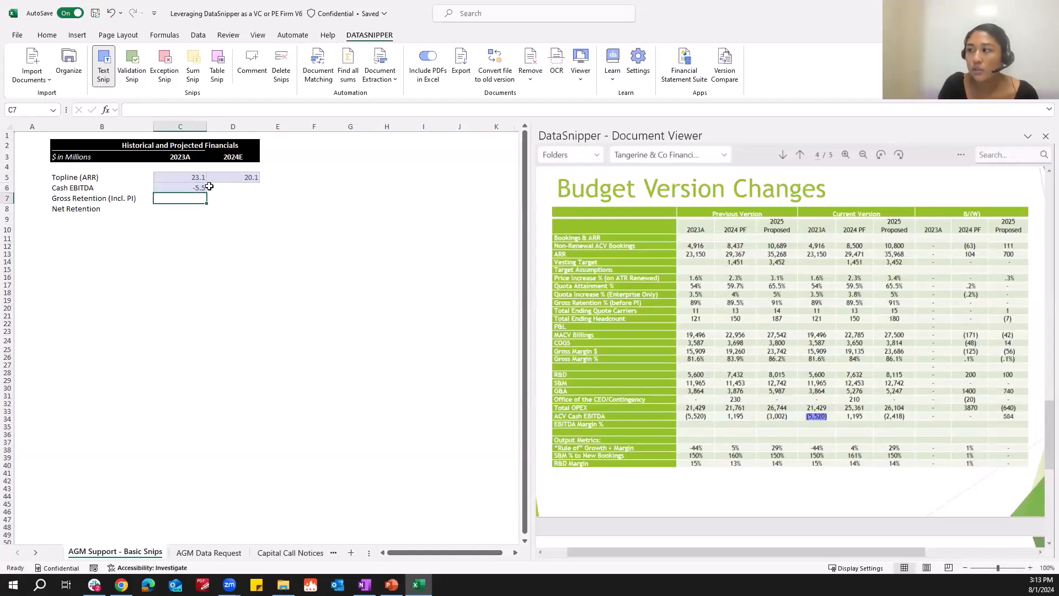
Snip the 2024 PF ACV Cash EBITDA figure from the Budget Version Changes table into the Cash EBITDA 2024E cell.
{"action": "left_click", "coordinate": [234, 177]}
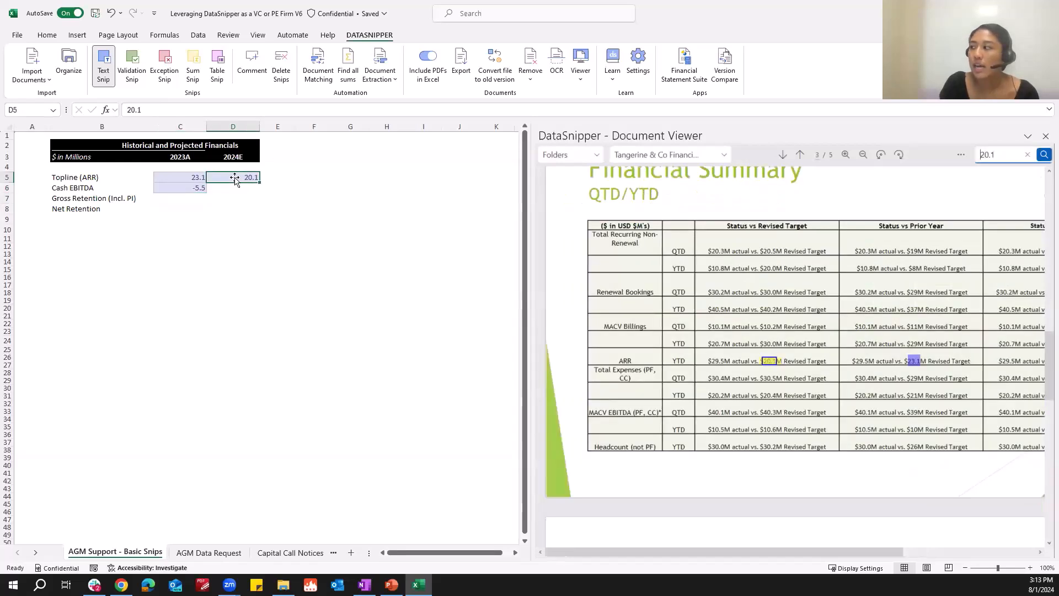
{"action": "left_click", "coordinate": [174, 188]}
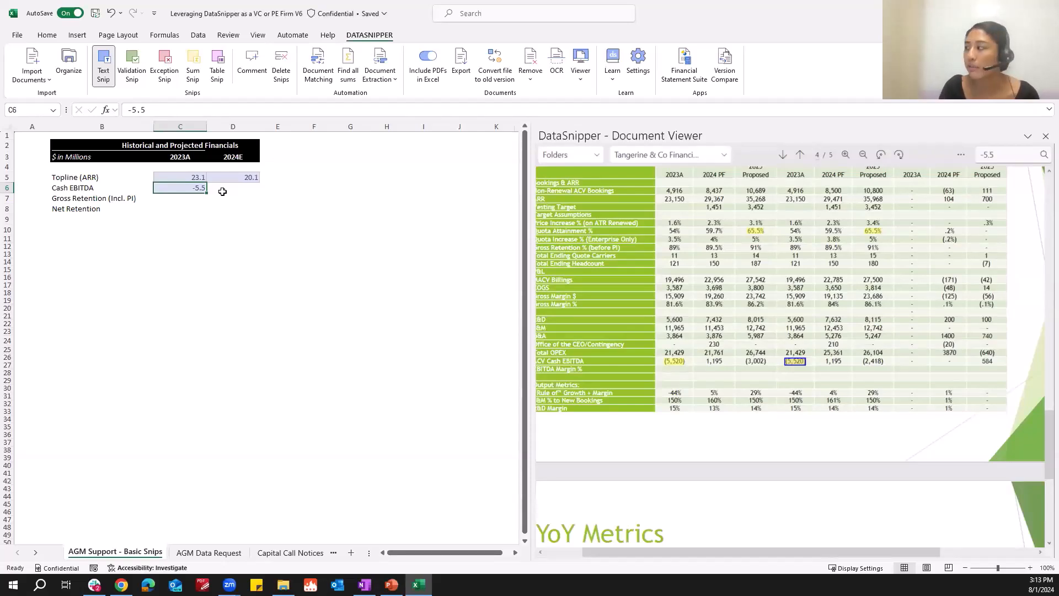
{"action": "right_click", "coordinate": [835, 368]}
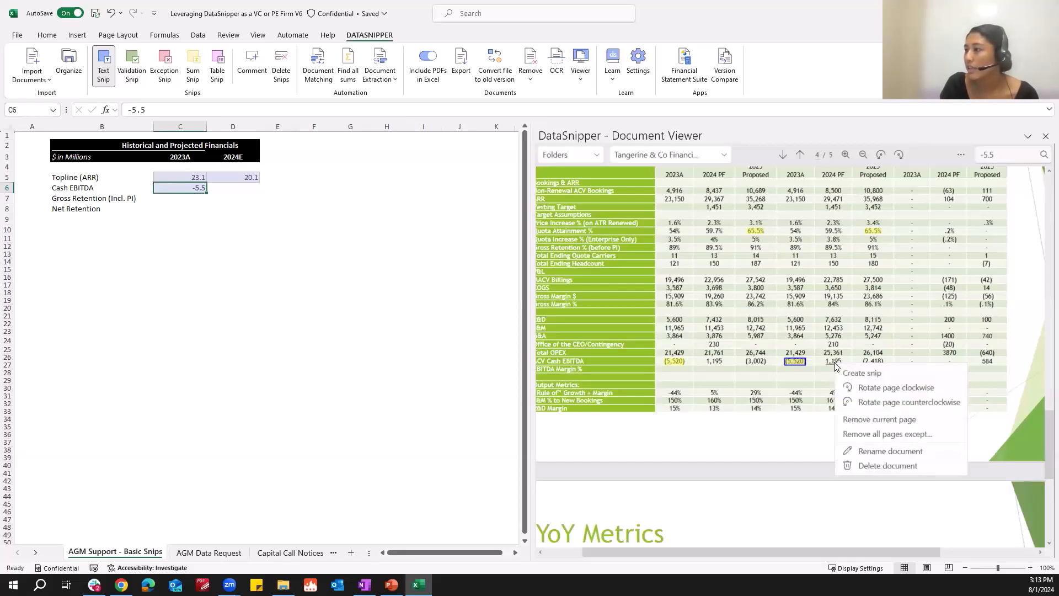
{"action": "left_click", "coordinate": [862, 374]}
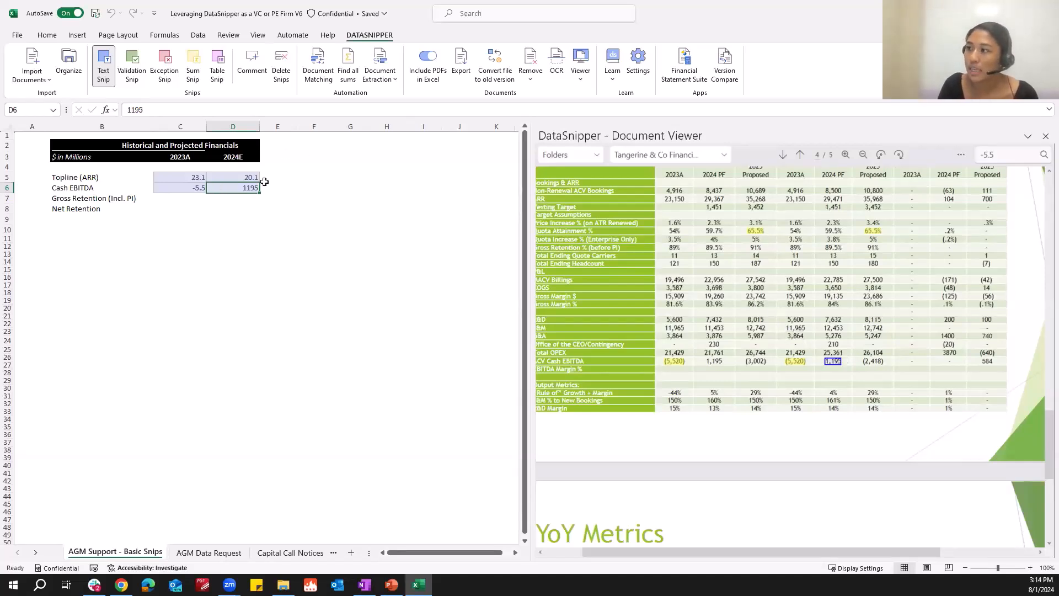
Change the Cash EBITDA 2024E cell's value to 1.2 so it is in millions.
{"action": "left_click", "coordinate": [171, 106]}
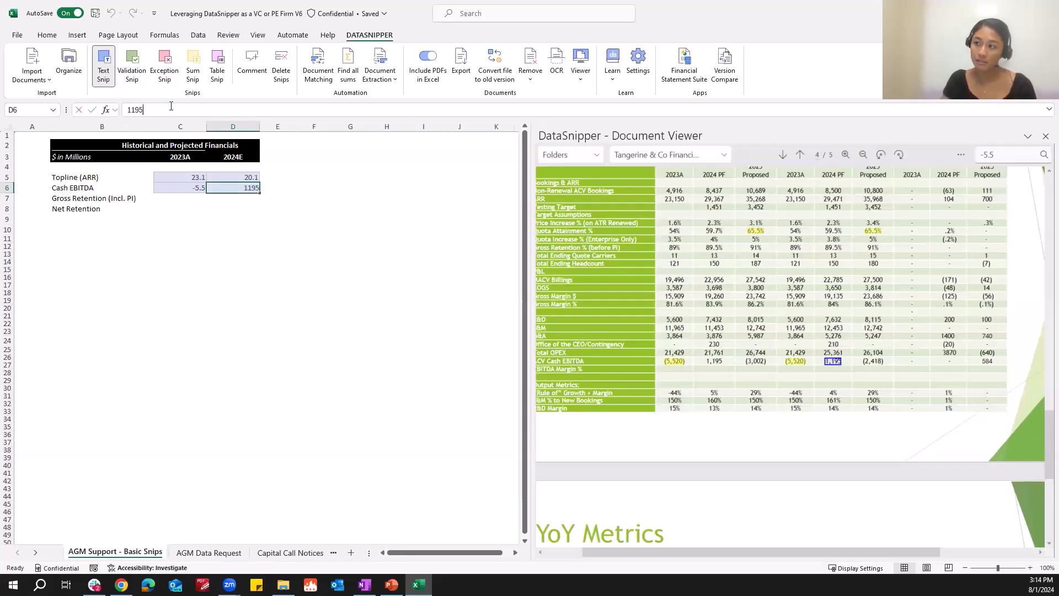
{"action": "key", "text": "BackSpace"}
{"action": "key", "text": "BackSpace"}
{"action": "key", "text": "BackSpace"}
{"action": "type", "text": ".2"}
{"action": "key", "text": "Return"}
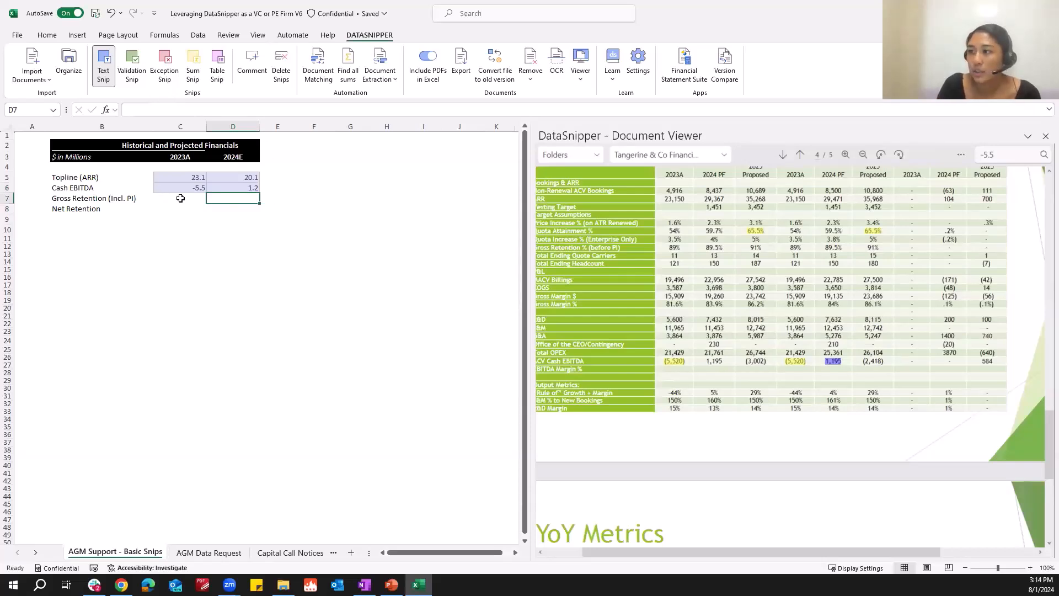
Snip the FY23 figure from the YoY Metrics Net Retention (Ex. PI) row into the Gross Retention (Incl. PI) 2023A cell.
{"action": "scroll", "coordinate": [790, 288], "scroll_direction": "down", "scroll_amount": 5}
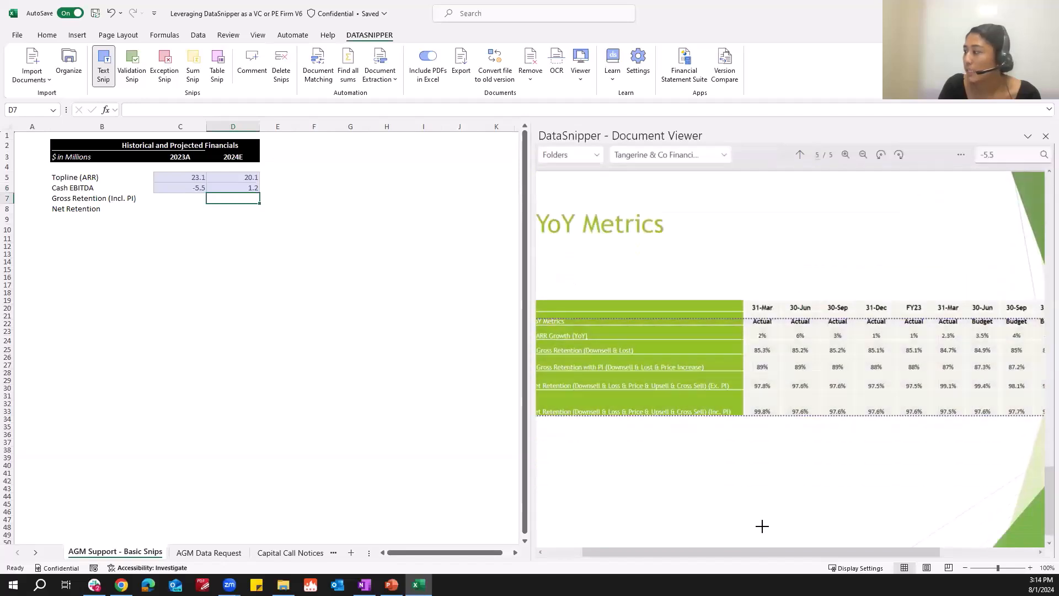
{"action": "mouse_move", "coordinate": [760, 552]}
{"action": "left_mouse_down"}
{"action": "mouse_move", "coordinate": [735, 551]}
{"action": "mouse_move", "coordinate": [773, 550]}
{"action": "left_mouse_up"}
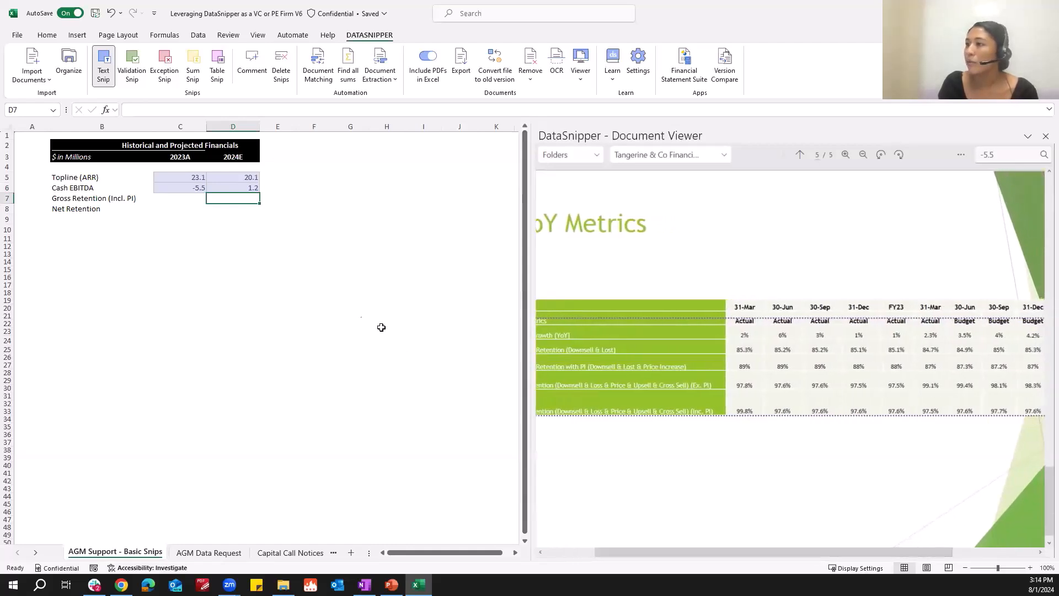
{"action": "left_click", "coordinate": [174, 197]}
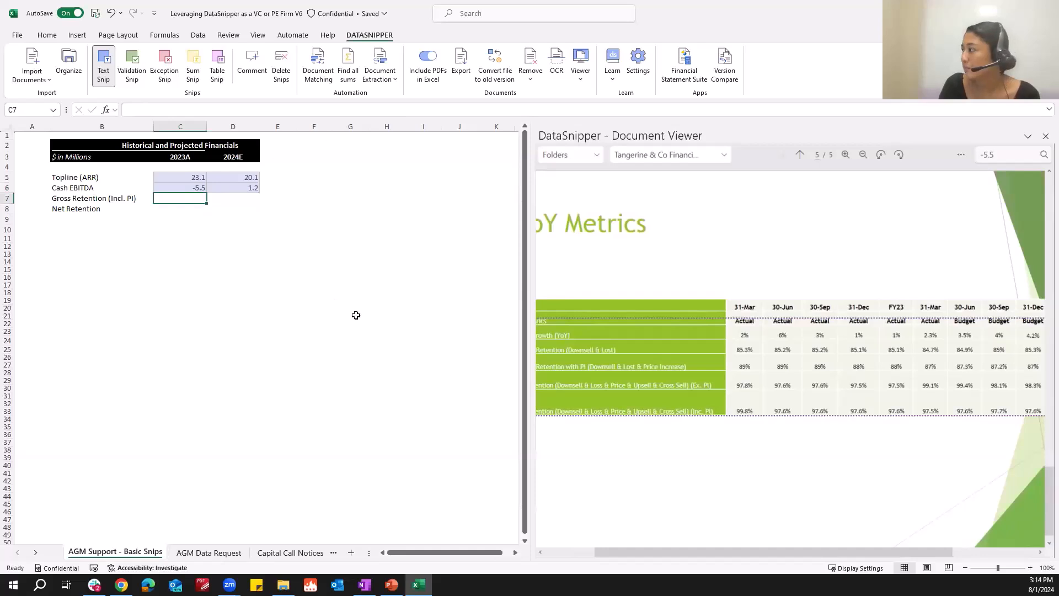
{"action": "left_click_drag", "start_coordinate": [885, 380], "coordinate": [911, 392]}
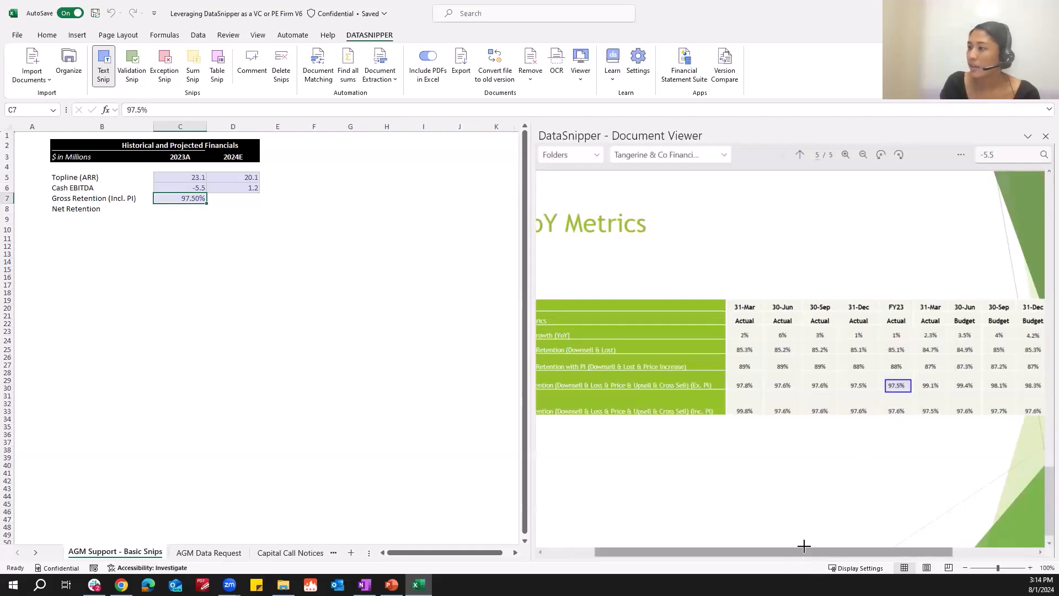
Snip the FY24 figure from the same YoY Metrics row into the Gross Retention (Incl. PI) 2024E cell.
{"action": "left_click_drag", "start_coordinate": [803, 547], "coordinate": [955, 551]}
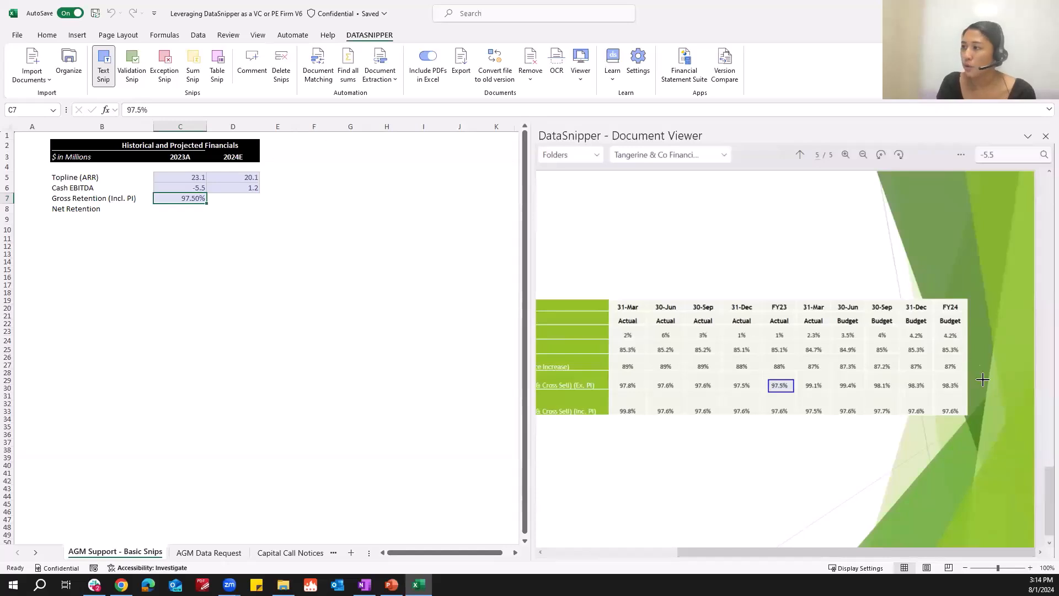
{"action": "key", "text": "Right"}
{"action": "left_click_drag", "start_coordinate": [937, 379], "coordinate": [961, 391]}
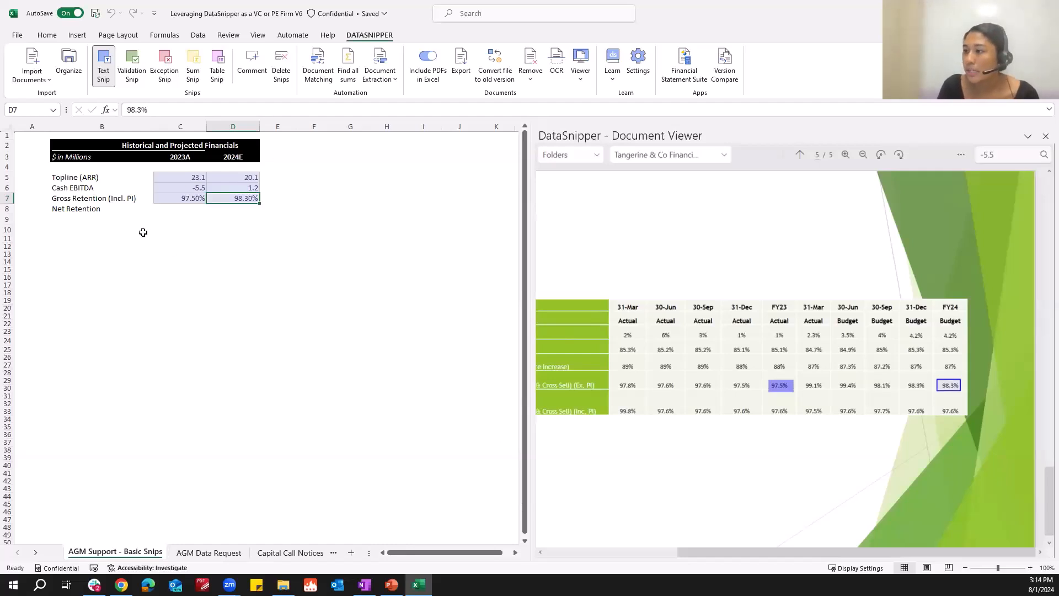
Search the document for Net Retention.
{"action": "left_click", "coordinate": [79, 214]}
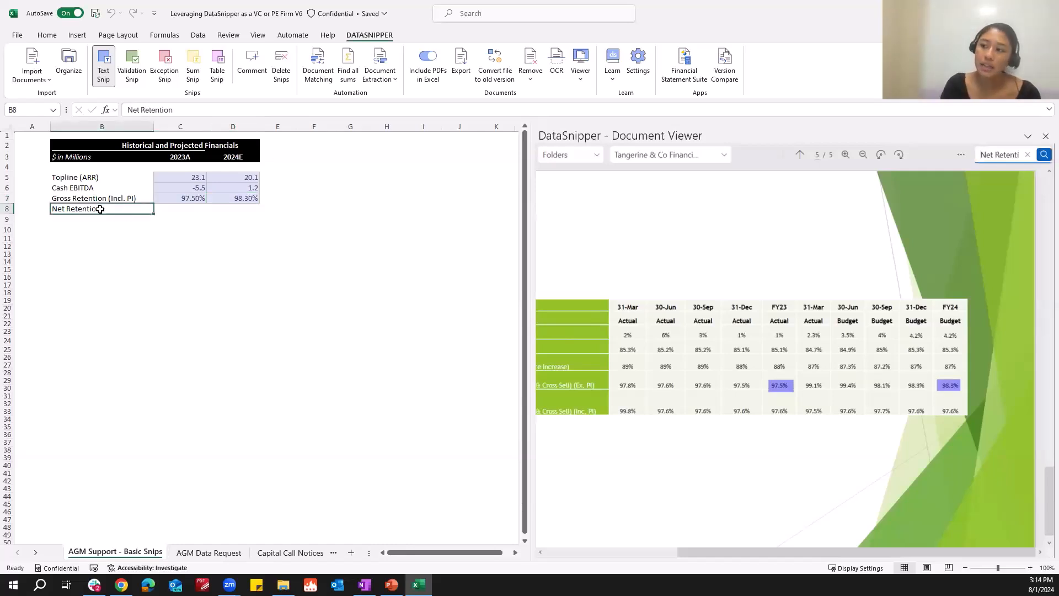
{"action": "left_click", "coordinate": [1044, 156]}
{"action": "left_click", "coordinate": [974, 208]}
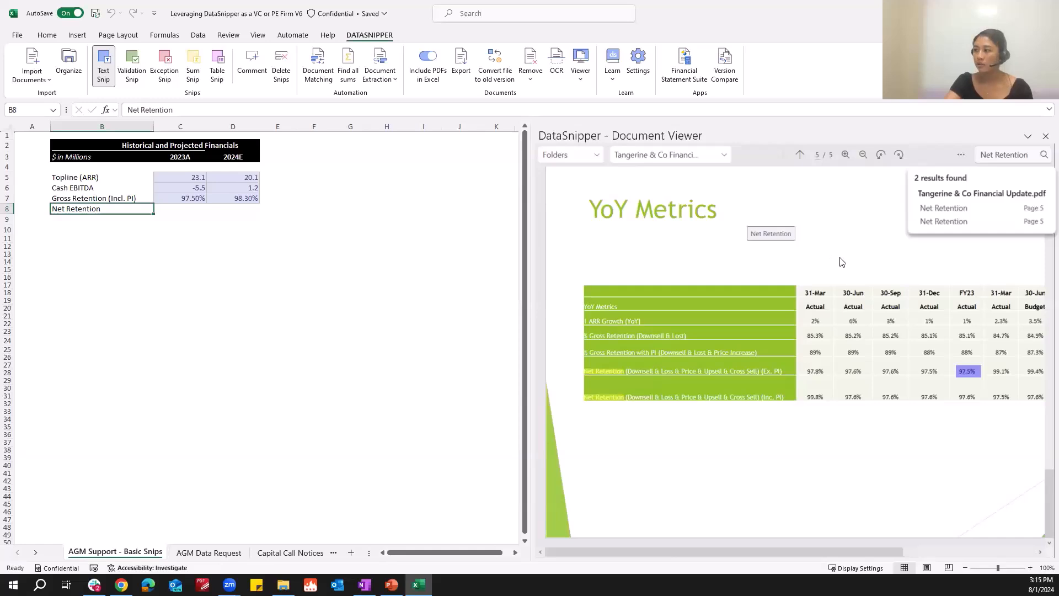
Search the document for 97.6 and snip a 97.6 result into the Net Retention 2023A cell.
{"action": "left_click", "coordinate": [171, 208]}
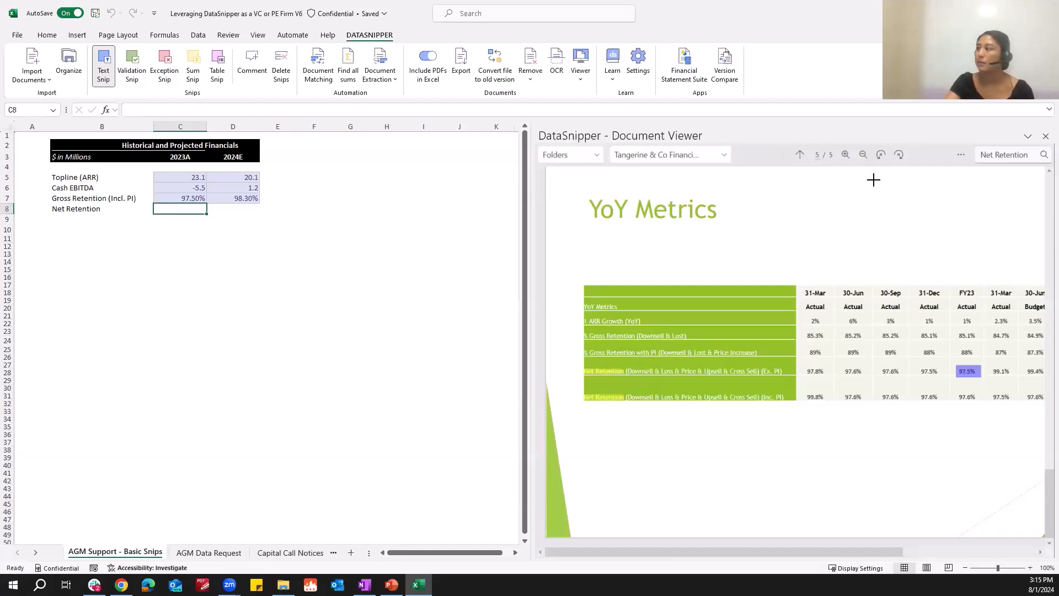
{"action": "left_click", "coordinate": [979, 155]}
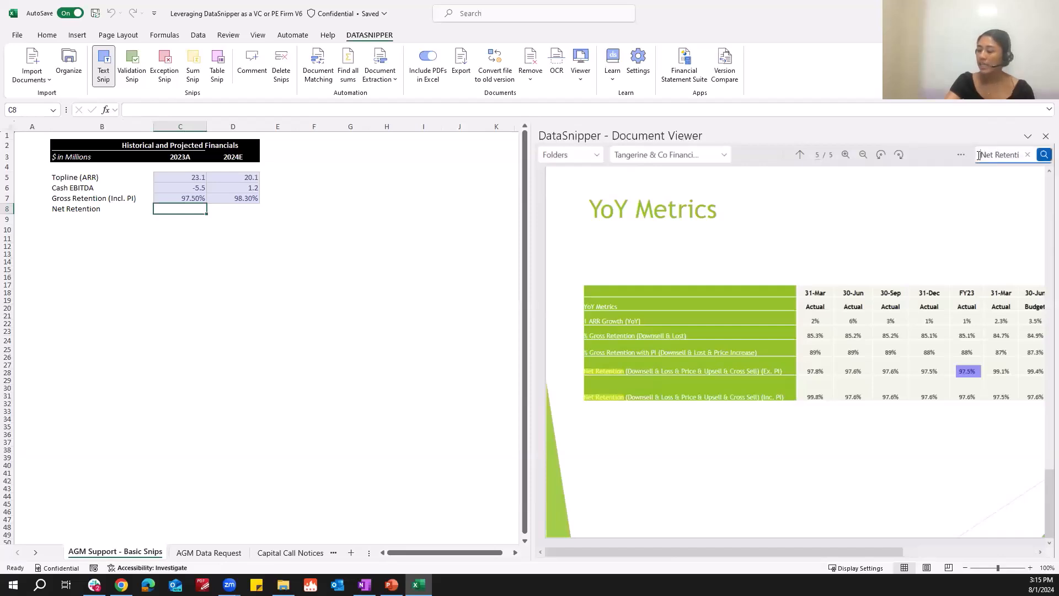
{"action": "key", "text": "BackSpace"}
{"action": "key", "text": "BackSpace"}
{"action": "key", "text": "BackSpace"}
{"action": "key", "text": "BackSpace"}
{"action": "key", "text": "BackSpace"}
{"action": "key", "text": "BackSpace"}
{"action": "key", "text": "BackSpace"}
{"action": "key", "text": "BackSpace"}
{"action": "key", "text": "BackSpace"}
{"action": "key", "text": "BackSpace"}
{"action": "key", "text": "BackSpace"}
{"action": "key", "text": "BackSpace"}
{"action": "key", "text": "BackSpace"}
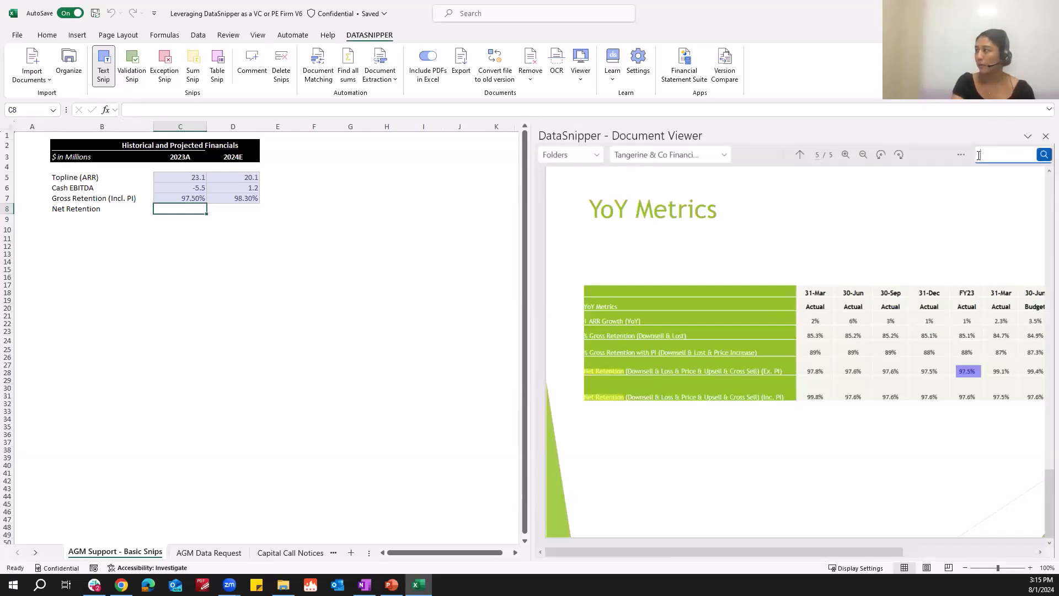
{"action": "type", "text": "97.6"}
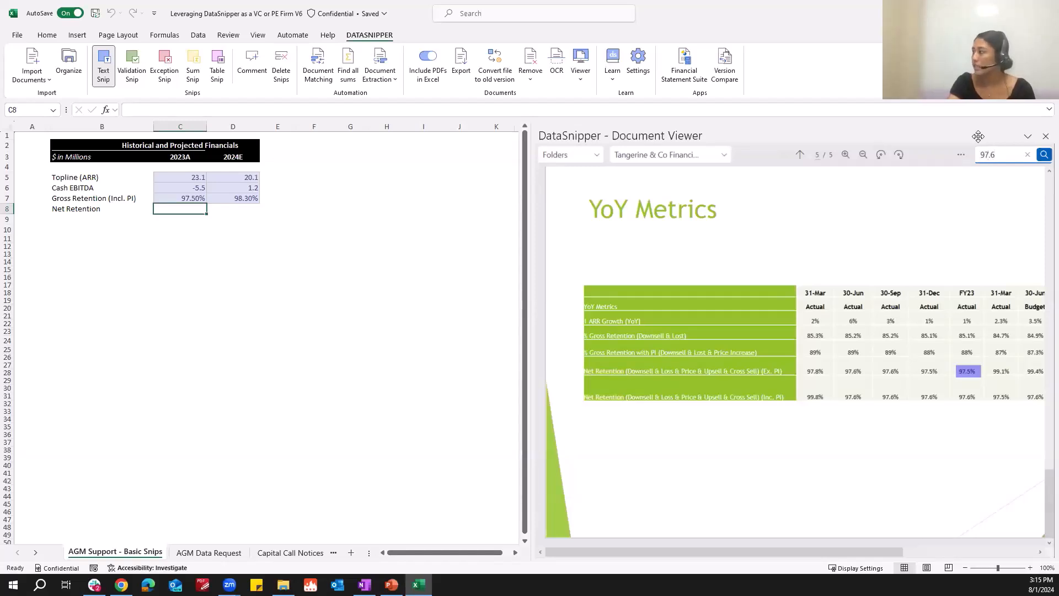
{"action": "left_click", "coordinate": [1044, 156]}
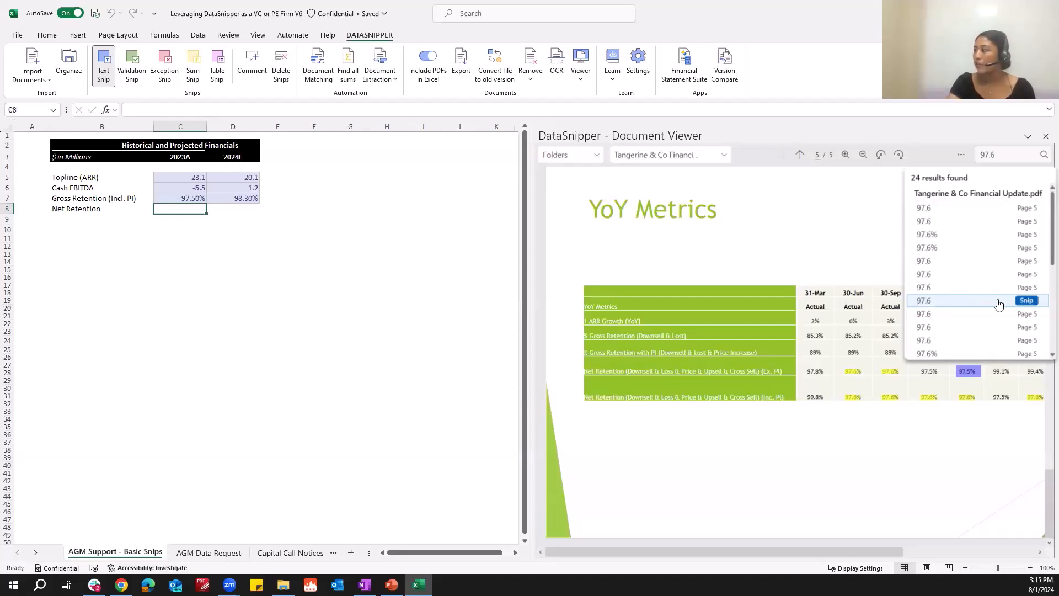
{"action": "left_click", "coordinate": [1026, 301]}
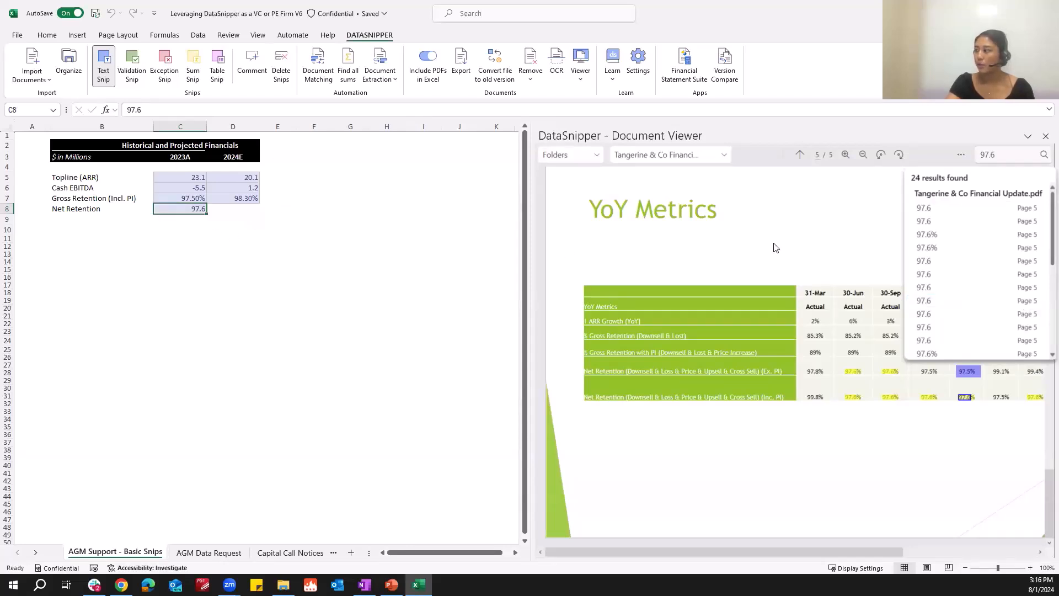
Snip a 97.6% search result into the Net Retention 2024E cell.
{"action": "left_click", "coordinate": [1000, 288]}
{"action": "scroll", "coordinate": [982, 326], "scroll_direction": "down", "scroll_amount": 2}
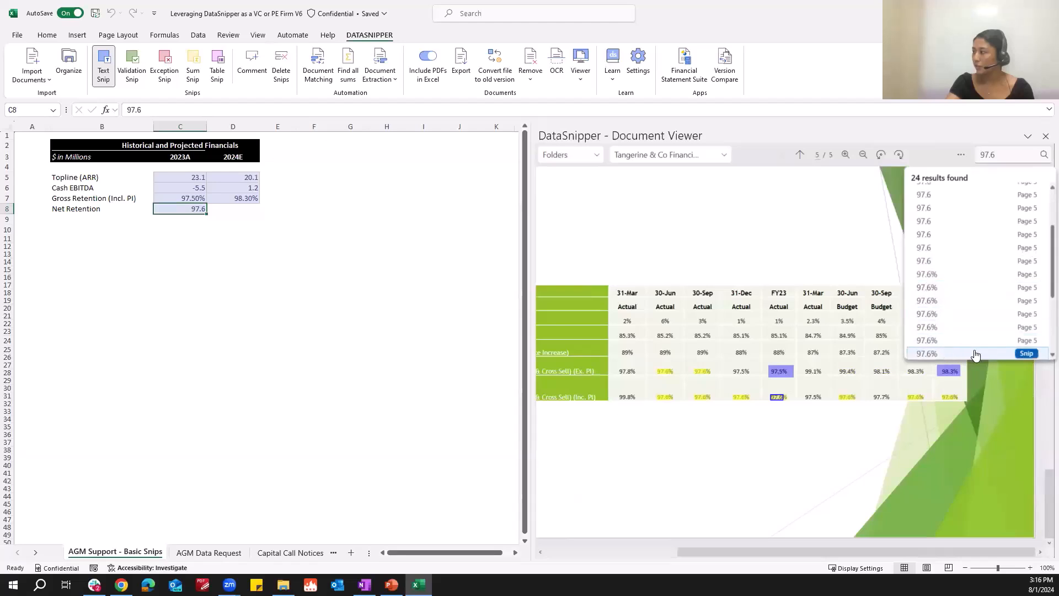
{"action": "left_click", "coordinate": [1026, 355]}
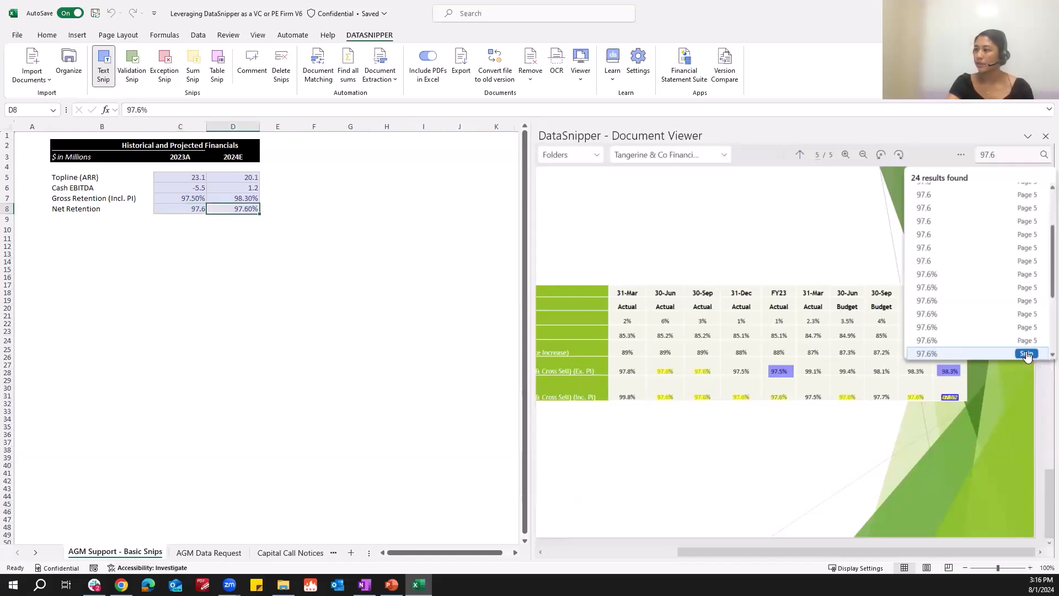
{"action": "left_click", "coordinate": [909, 421]}
{"action": "left_click", "coordinate": [192, 211]}
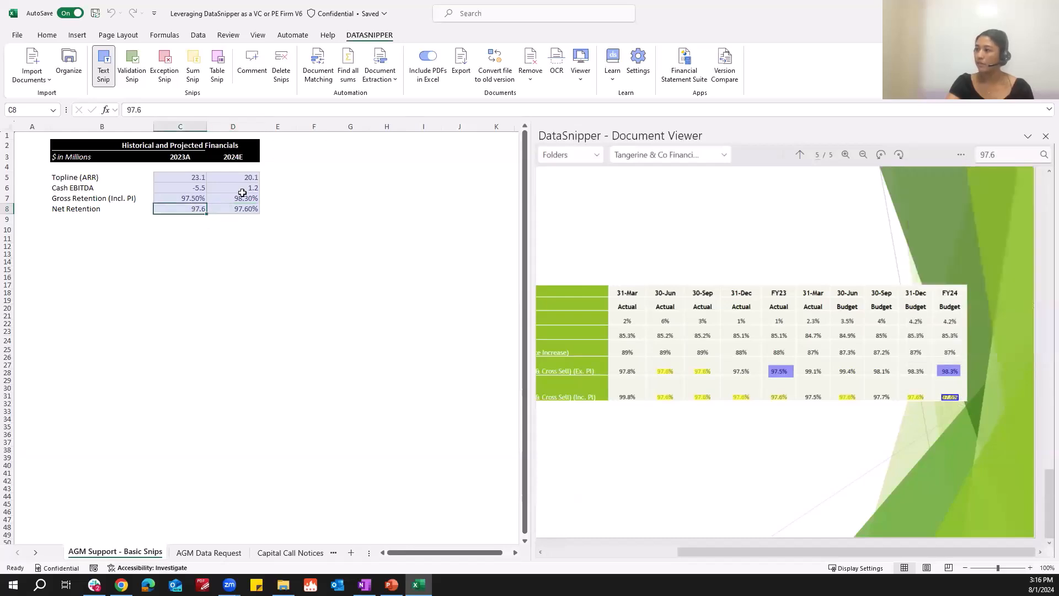
{"action": "left_click", "coordinate": [1043, 154]}
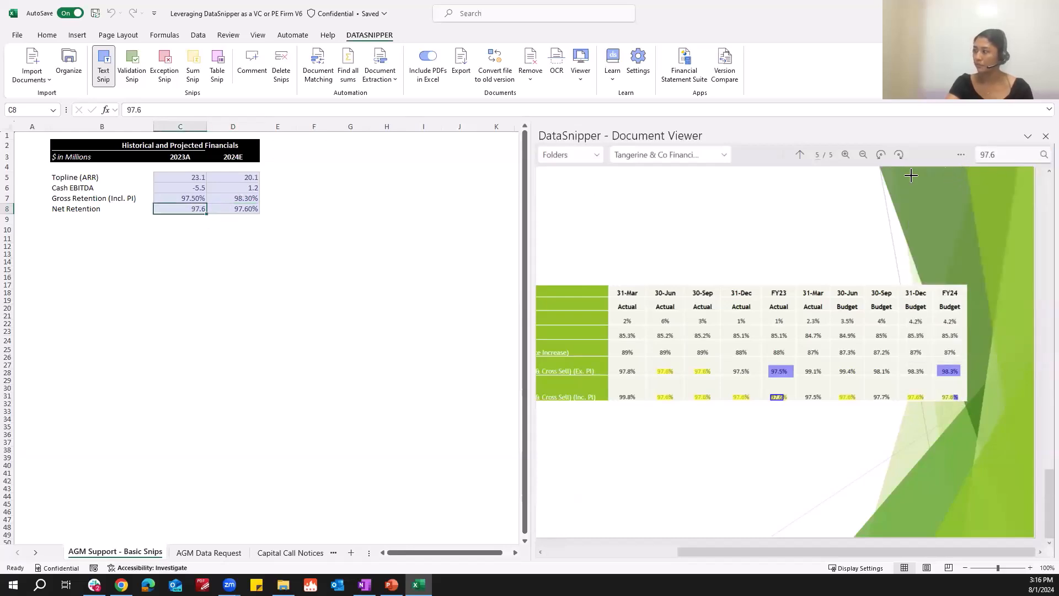
{"action": "left_click", "coordinate": [262, 208]}
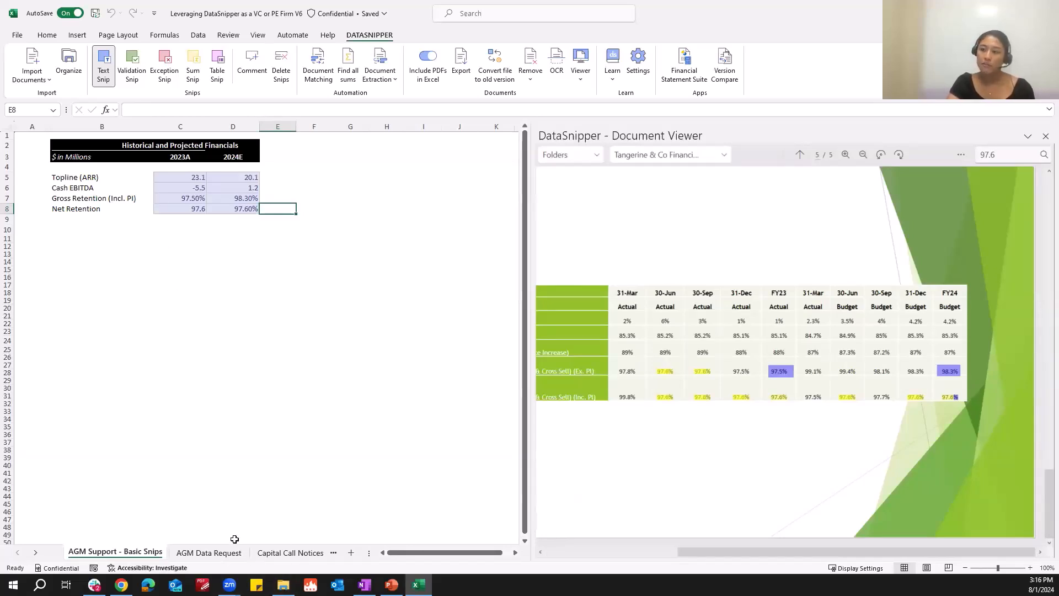
Copy the Topline 2024E value into the 2023 Actuals Topline cell on the AGM Data Request sheet.
{"action": "left_click", "coordinate": [209, 553]}
{"action": "left_click_drag", "start_coordinate": [530, 536], "coordinate": [629, 538]}
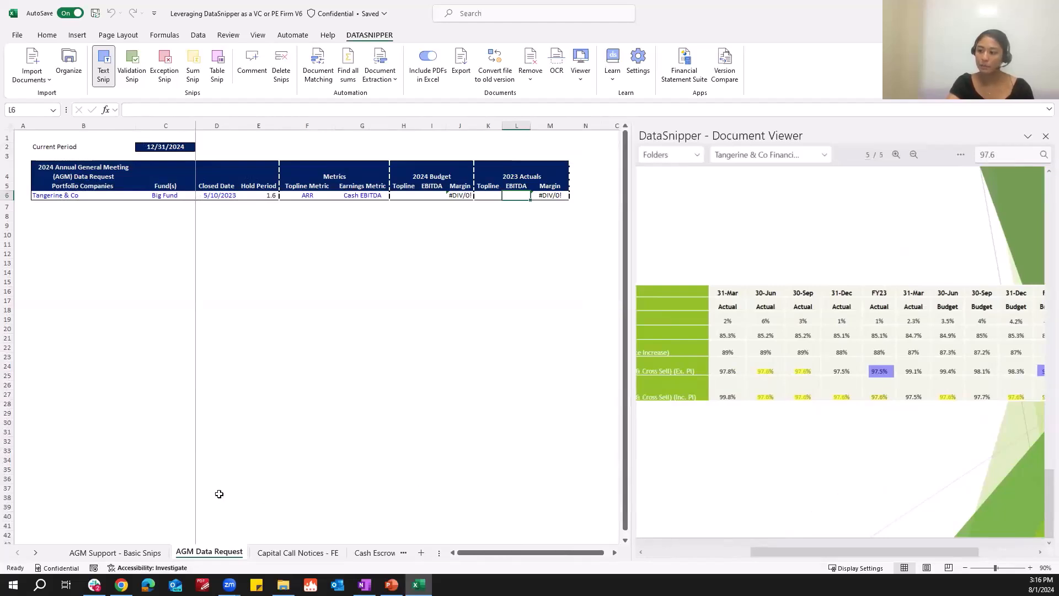
{"action": "left_click", "coordinate": [144, 551]}
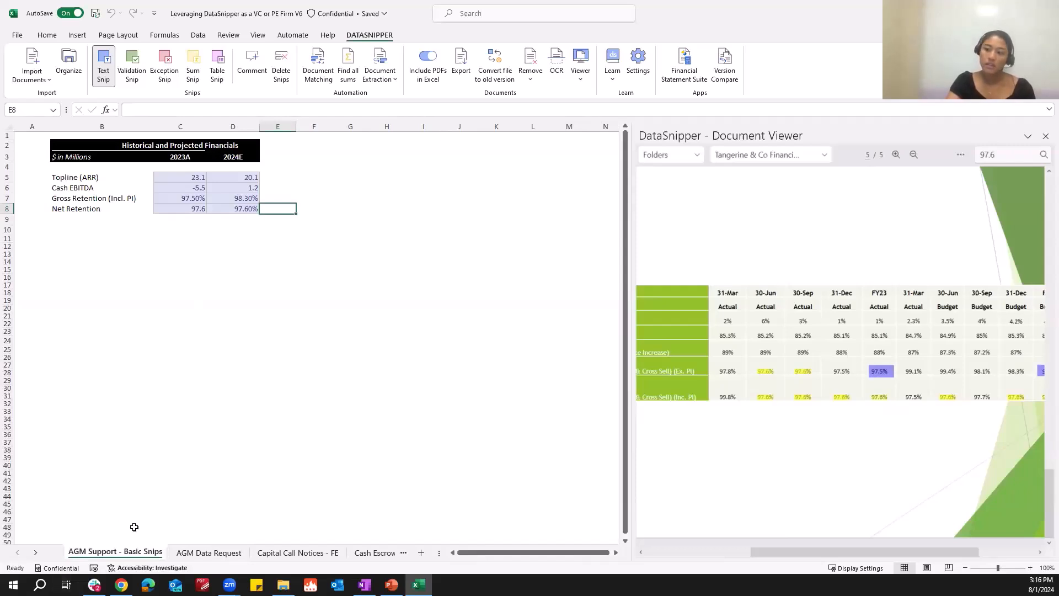
{"action": "left_click", "coordinate": [235, 177]}
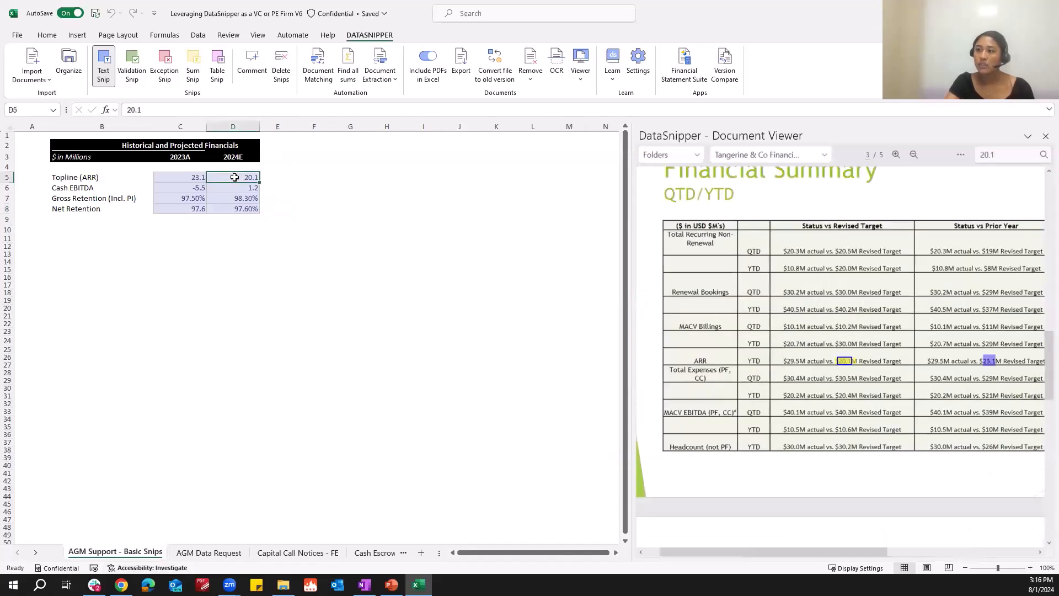
{"action": "key", "text": "ctrl+c"}
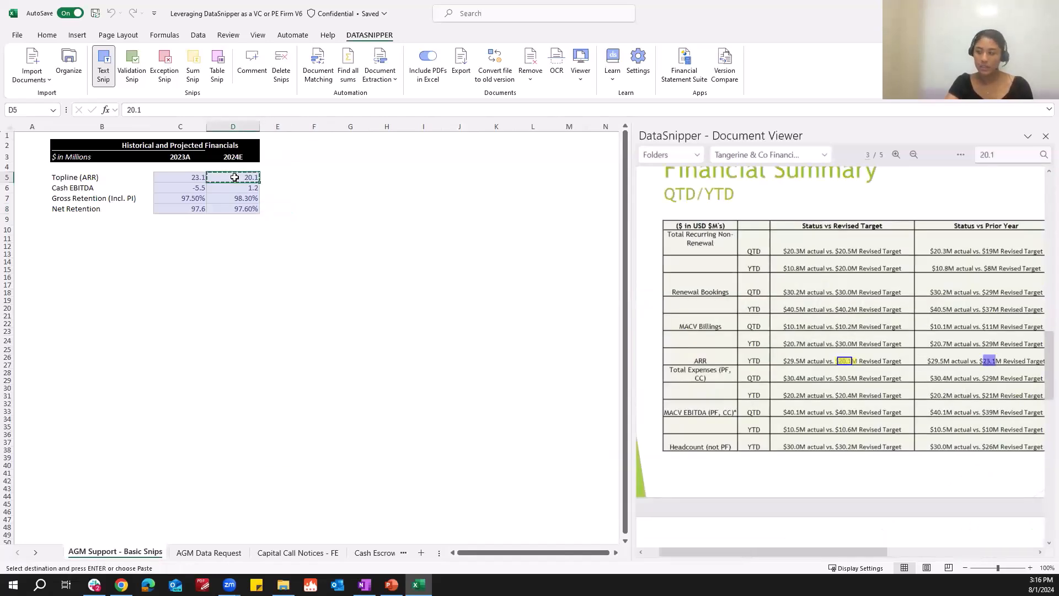
{"action": "left_click", "coordinate": [222, 553]}
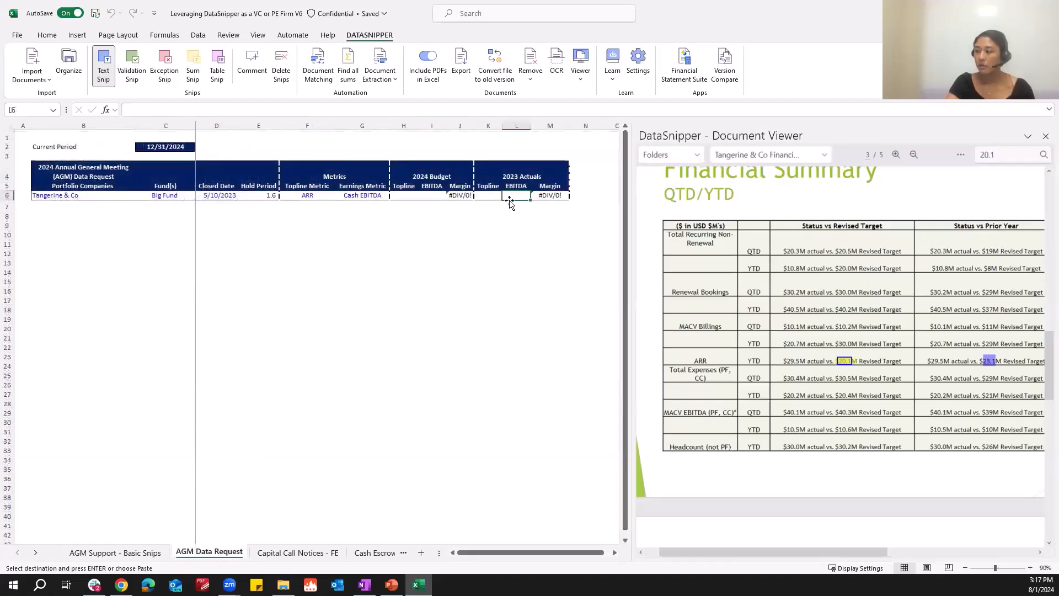
{"action": "left_click", "coordinate": [491, 197]}
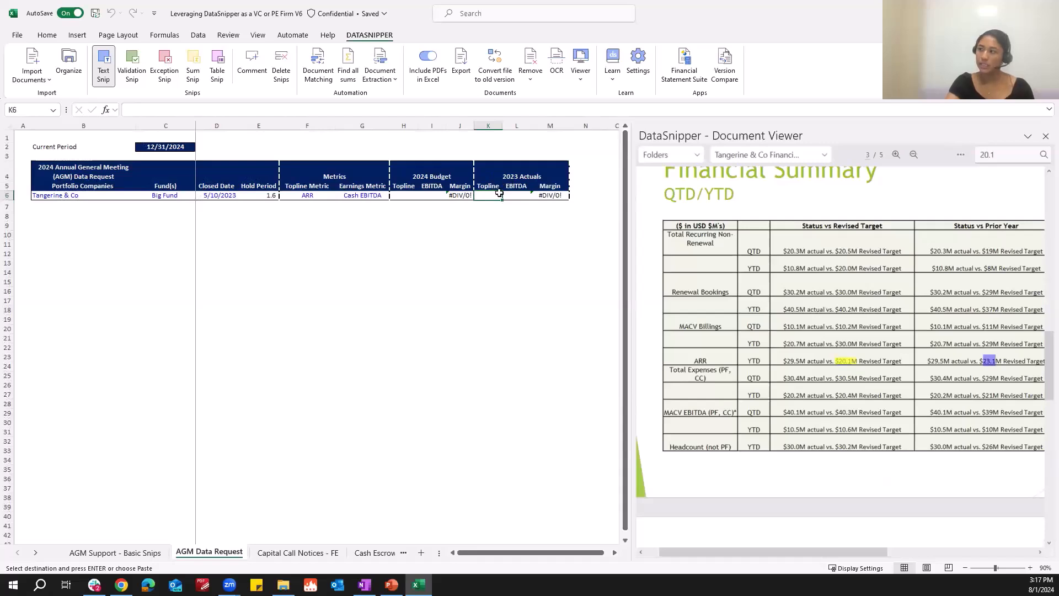
{"action": "key", "text": "Return"}
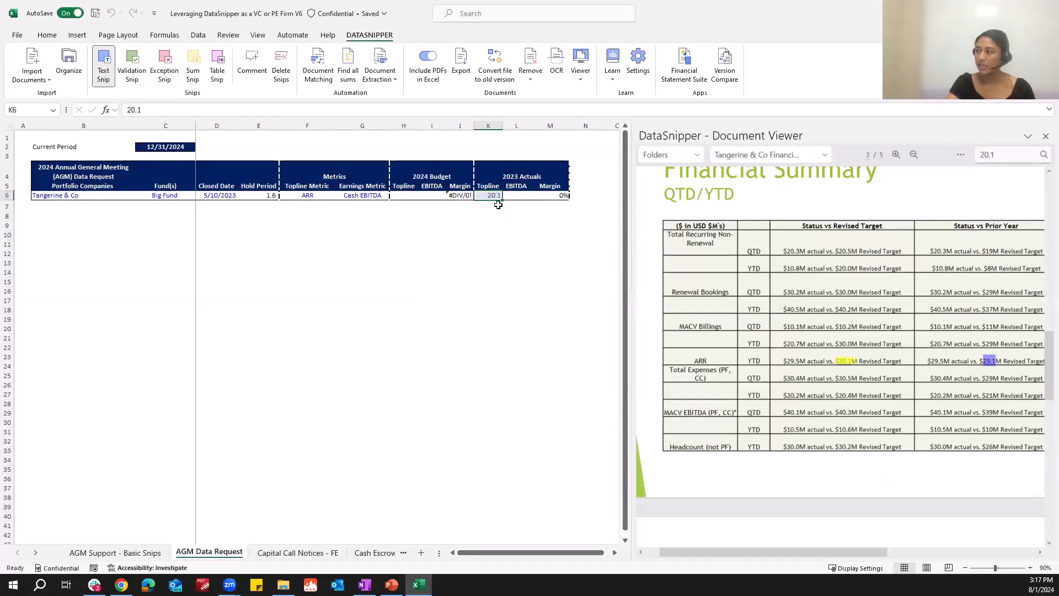
Copy the Cash EBITDA 2024E value into the 2023 Actuals EBITDA cell on the AGM Data Request sheet.
{"action": "left_click", "coordinate": [99, 553]}
{"action": "left_click", "coordinate": [242, 188]}
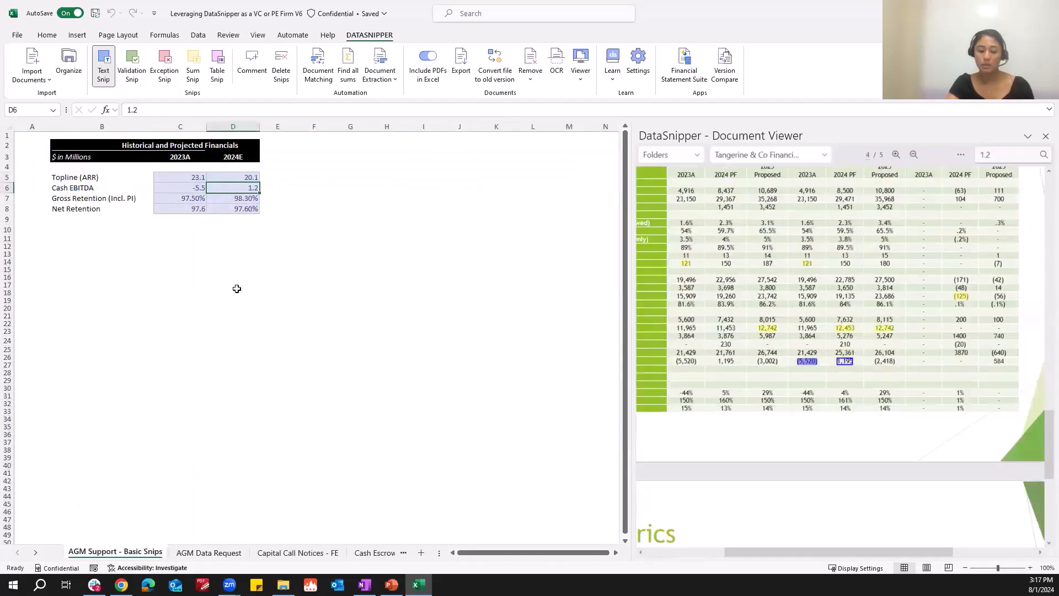
{"action": "key", "text": "ctrl+c"}
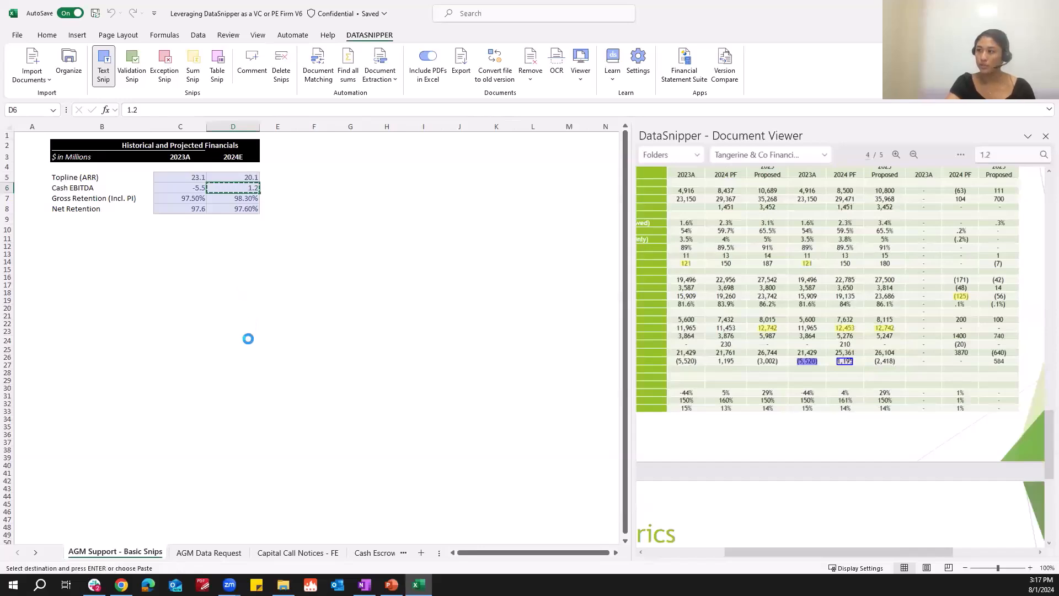
{"action": "left_click", "coordinate": [209, 553]}
{"action": "left_click", "coordinate": [518, 195]}
{"action": "key", "text": "ctrl+v"}
{"action": "key", "text": "Escape"}
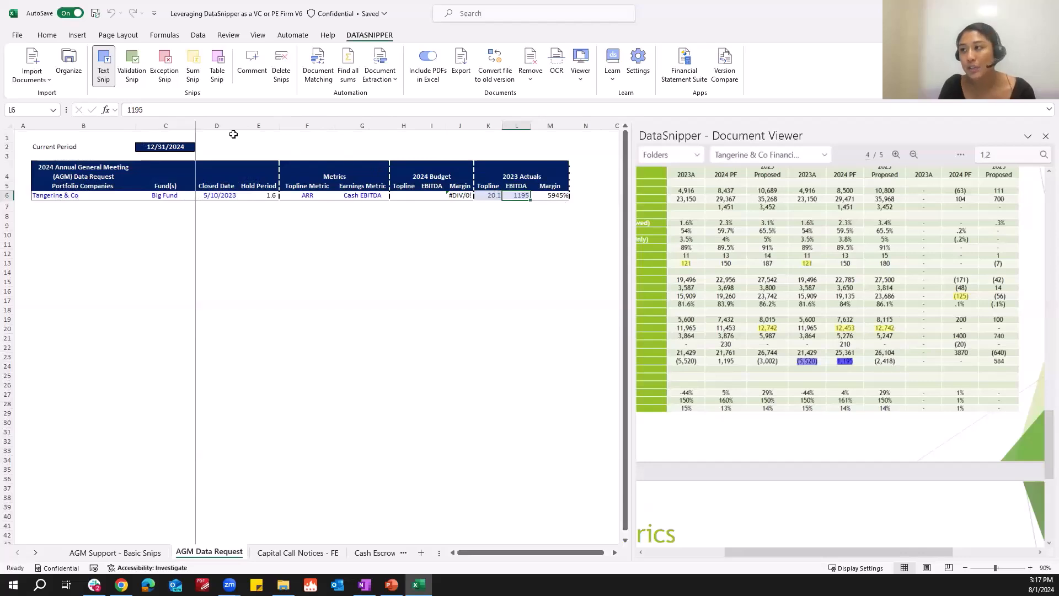
Change the 2023 Actuals EBITDA cell's value to 1.2.
{"action": "left_click", "coordinate": [164, 114]}
{"action": "key", "text": "BackSpace"}
{"action": "key", "text": "BackSpace"}
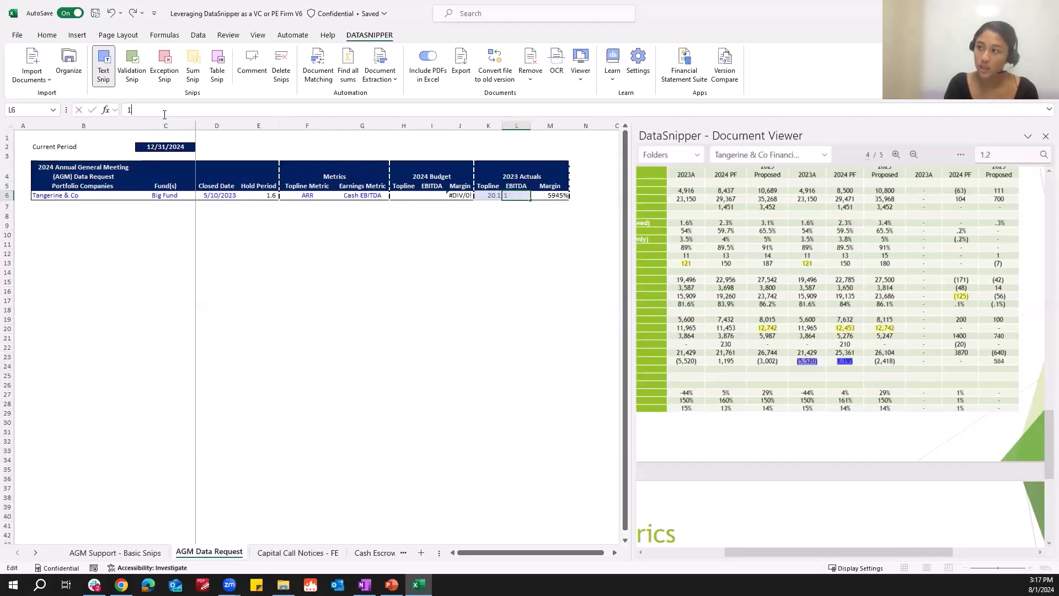
{"action": "type", "text": ".2"}
{"action": "key", "text": "Return"}
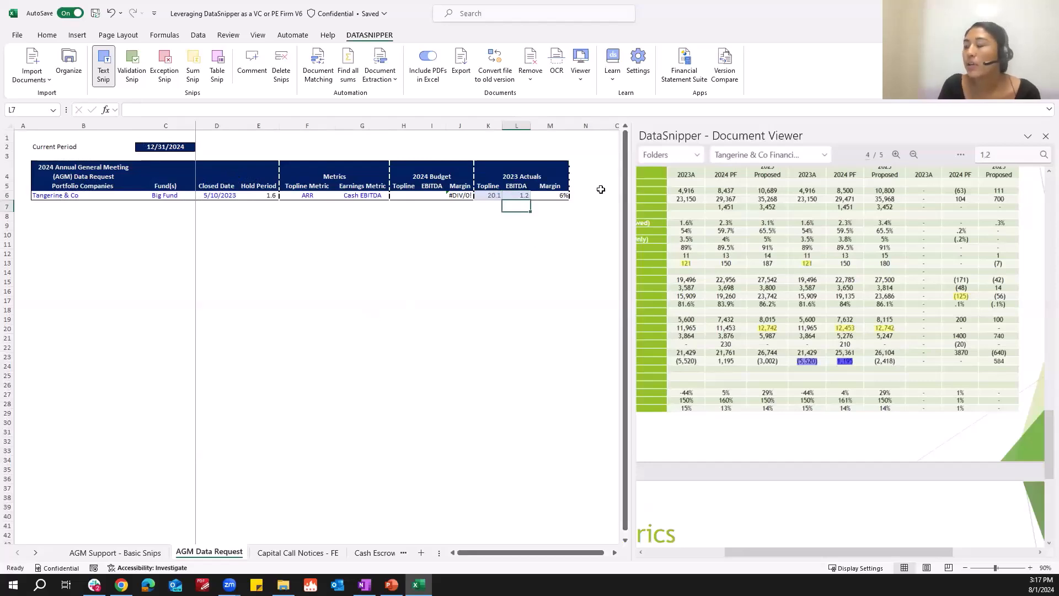
Inspect the 2023 Actuals Topline, EBITDA and Margin cells and browse back through the document pages.
{"action": "left_click", "coordinate": [495, 196]}
{"action": "left_click", "coordinate": [514, 195]}
{"action": "left_click", "coordinate": [551, 196]}
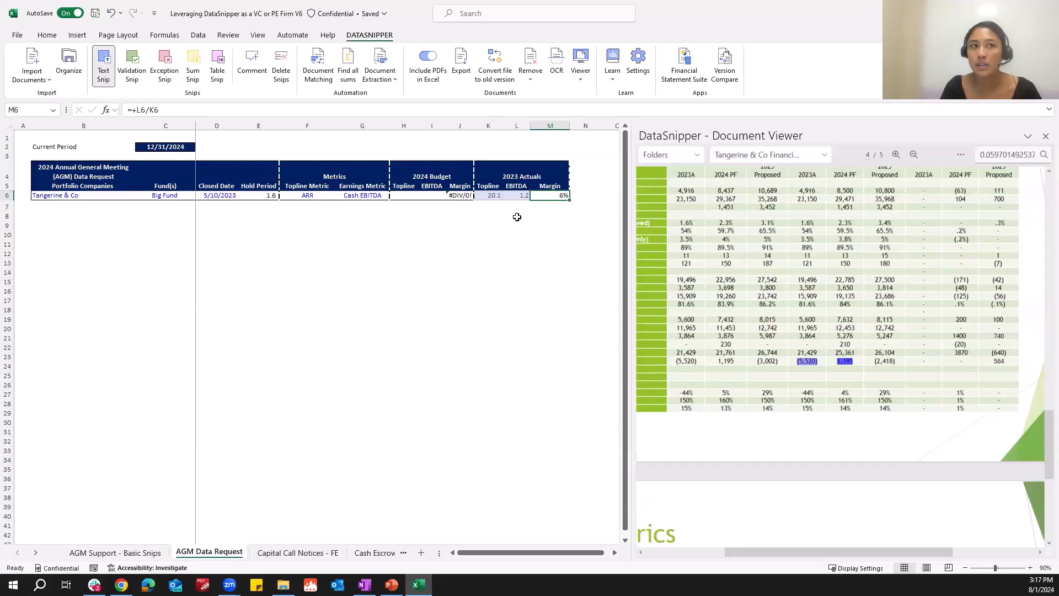
{"action": "left_click", "coordinate": [527, 196]}
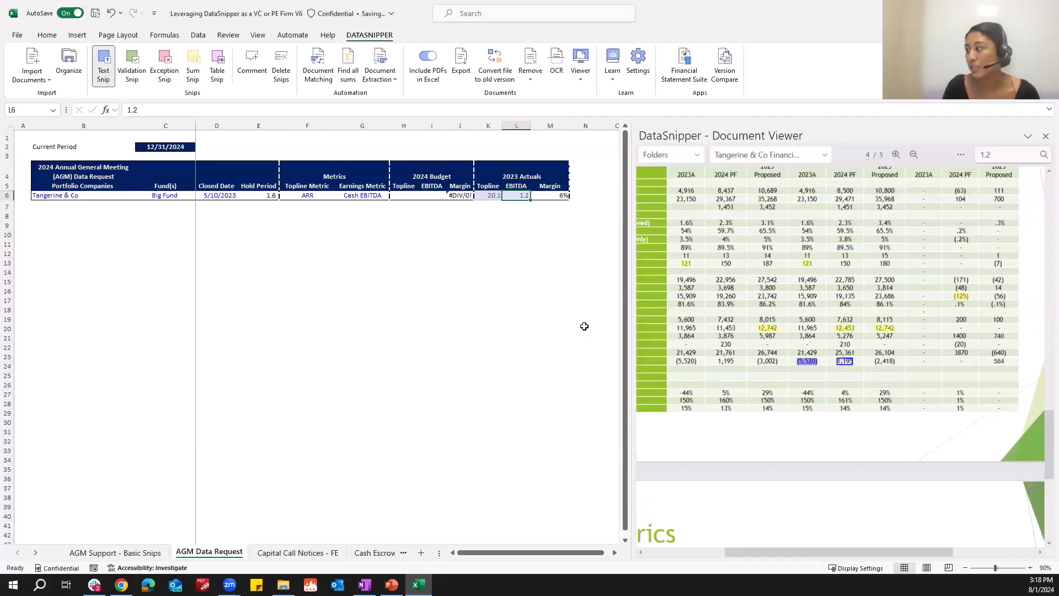
{"action": "left_click", "coordinate": [914, 155]}
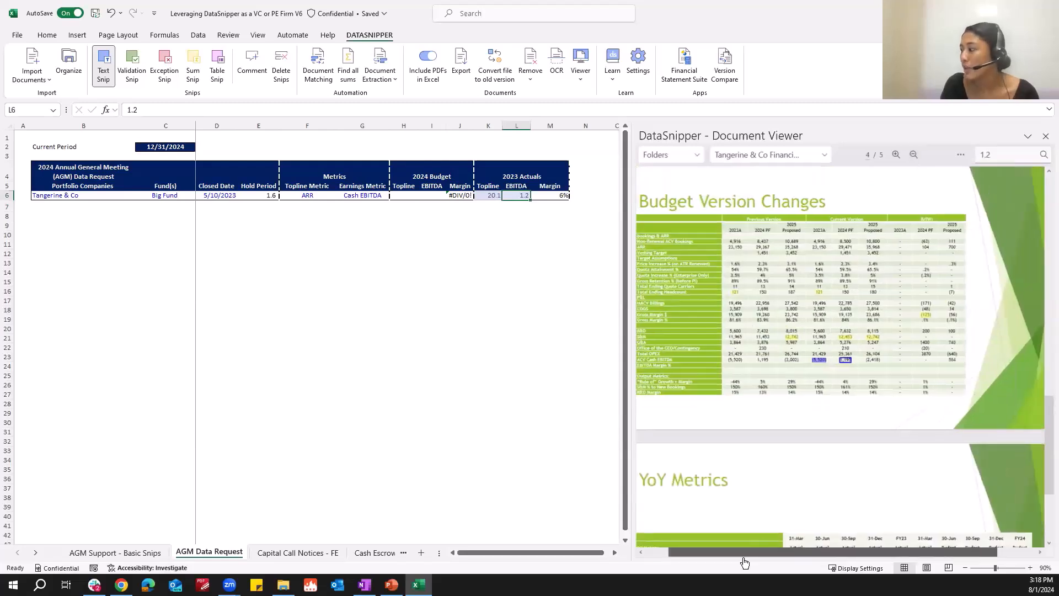
{"action": "scroll", "coordinate": [828, 449], "scroll_direction": "up", "scroll_amount": 5}
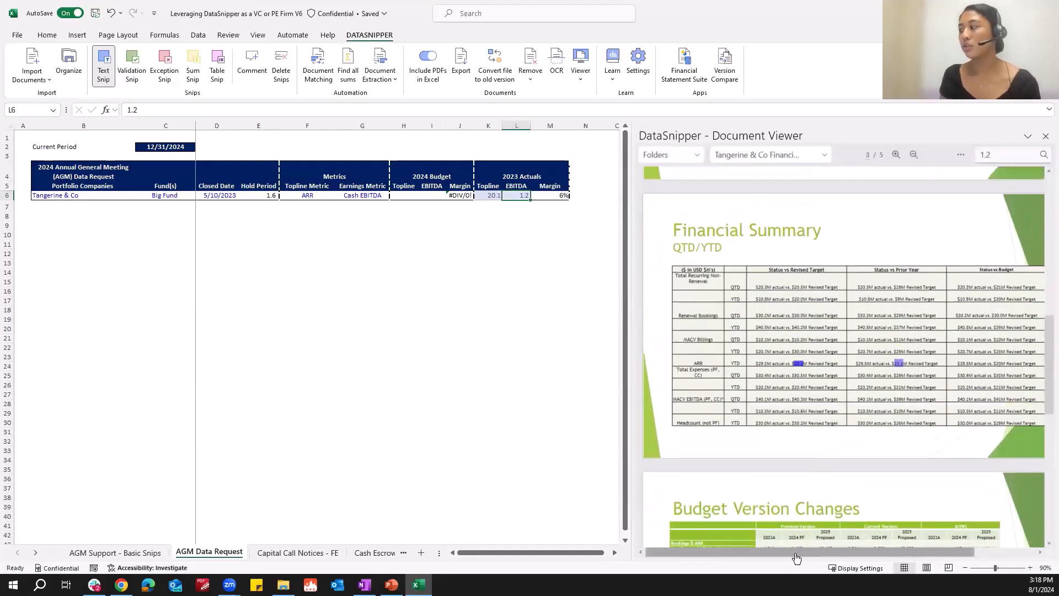
Table-snip the Financial Summary QTD/YTD table from page 3 into cell B12.
{"action": "left_click_drag", "start_coordinate": [796, 553], "coordinate": [804, 554]}
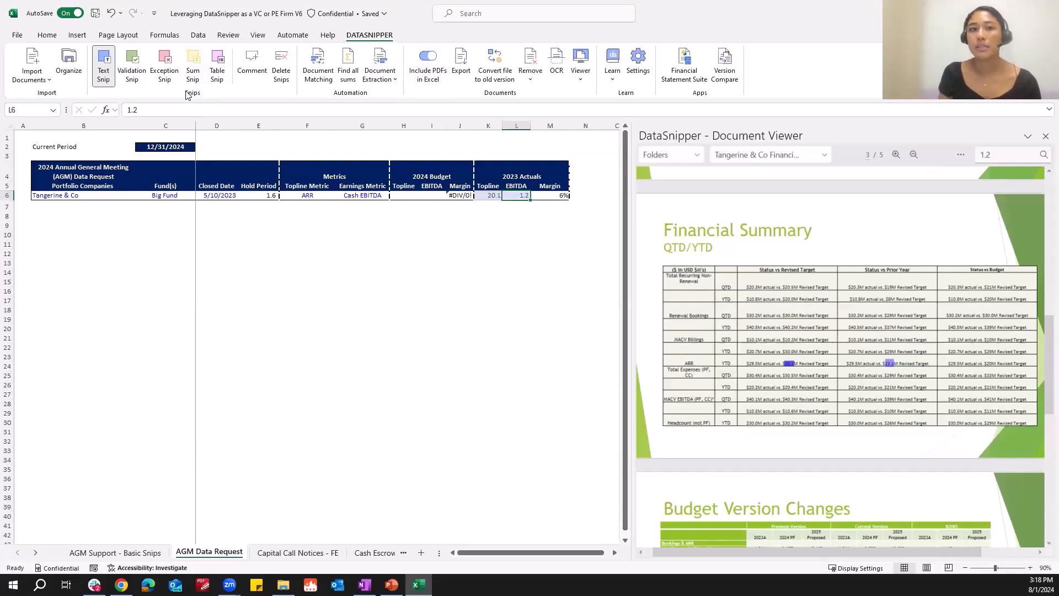
{"action": "left_click", "coordinate": [217, 70]}
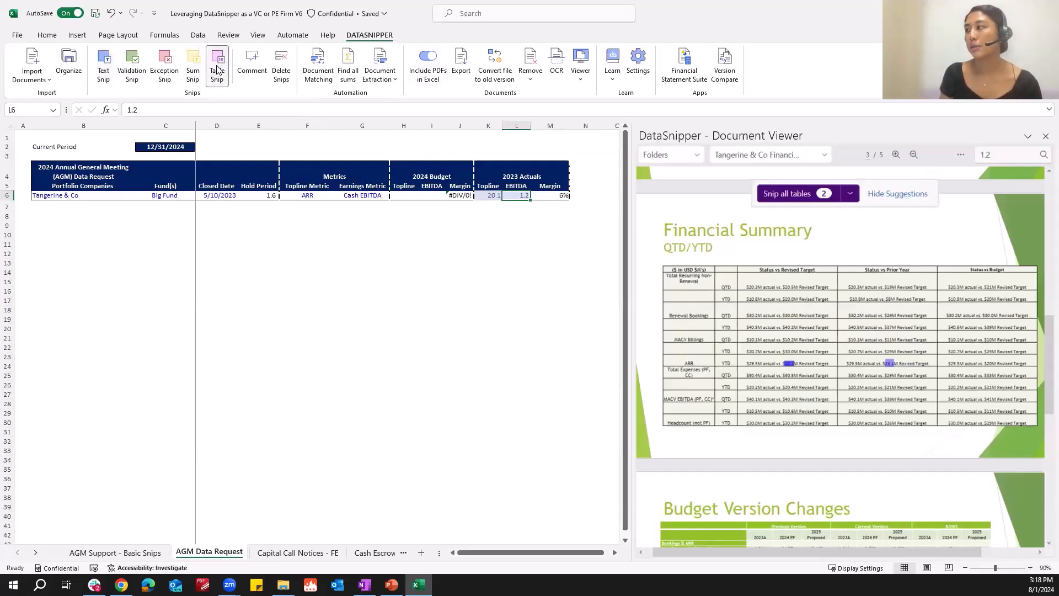
{"action": "left_click", "coordinate": [61, 254]}
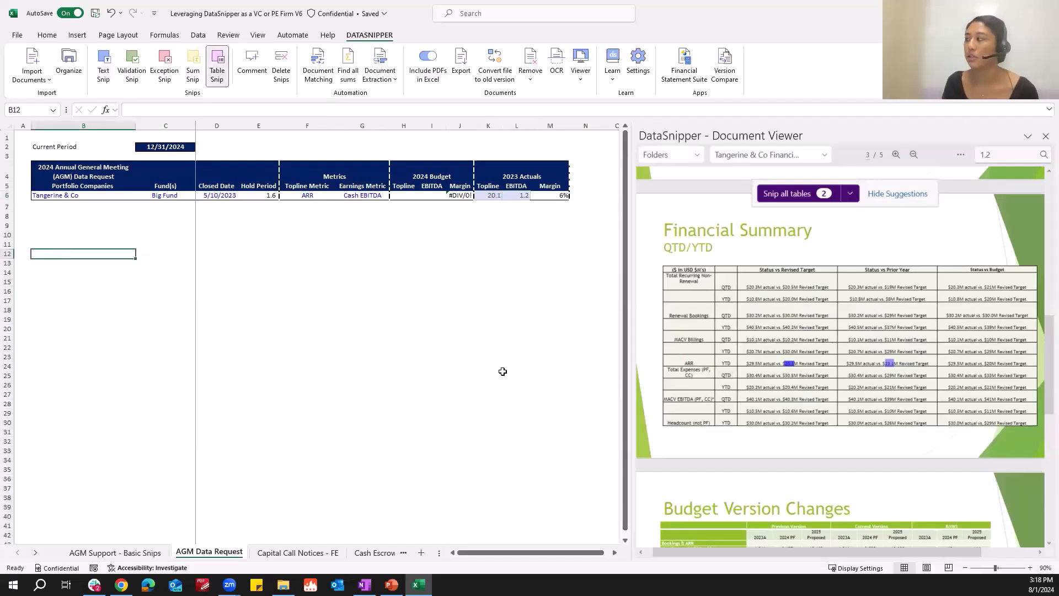
{"action": "mouse_move", "coordinate": [655, 259]}
{"action": "left_mouse_down"}
{"action": "mouse_move", "coordinate": [911, 345]}
{"action": "mouse_move", "coordinate": [1039, 432]}
{"action": "left_mouse_up"}
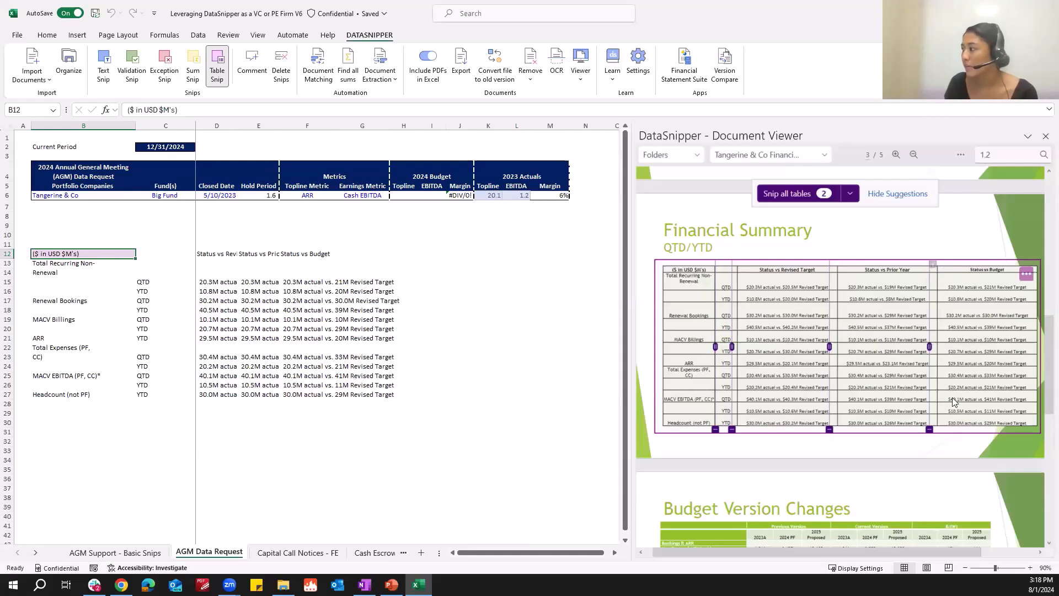
Adjust the Financial Summary table snip's column divider and edit its row dividers near the Headcount row.
{"action": "left_click", "coordinate": [930, 432]}
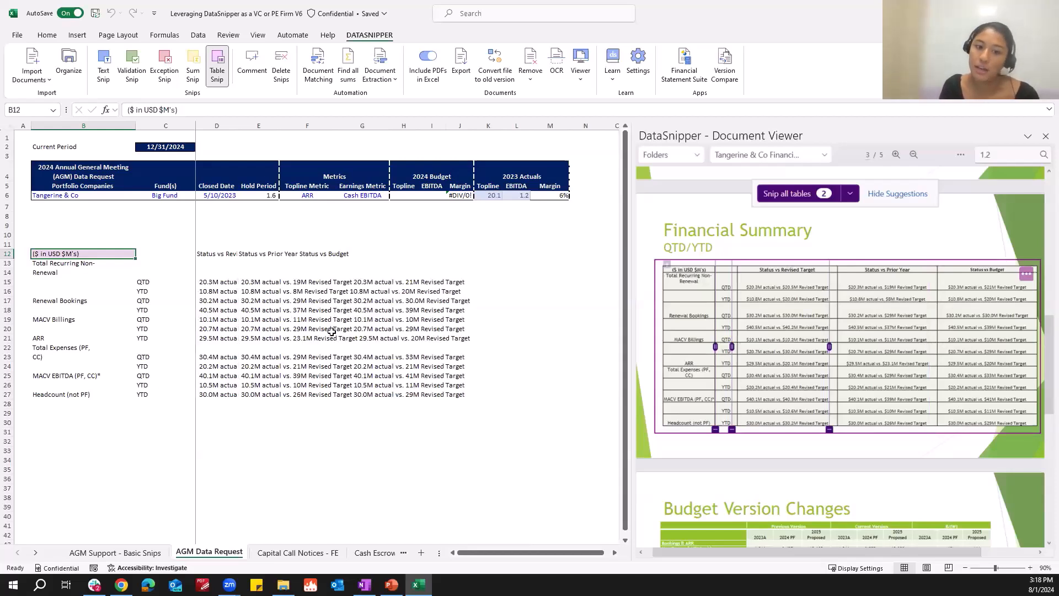
{"action": "left_click", "coordinate": [938, 262]}
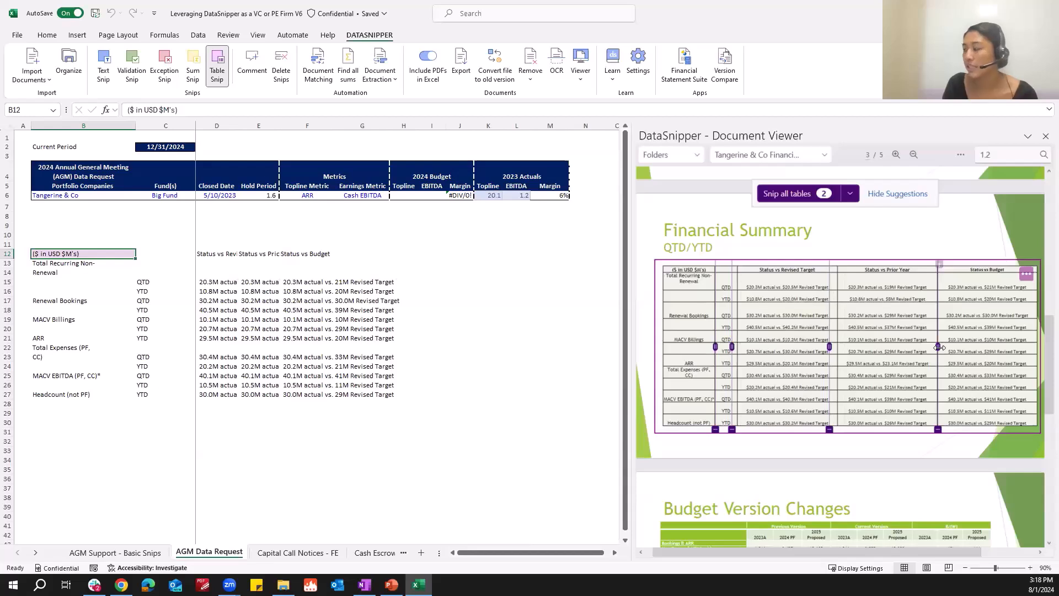
{"action": "mouse_move", "coordinate": [938, 346]}
{"action": "left_mouse_down"}
{"action": "mouse_move", "coordinate": [970, 347]}
{"action": "mouse_move", "coordinate": [938, 348]}
{"action": "left_mouse_up"}
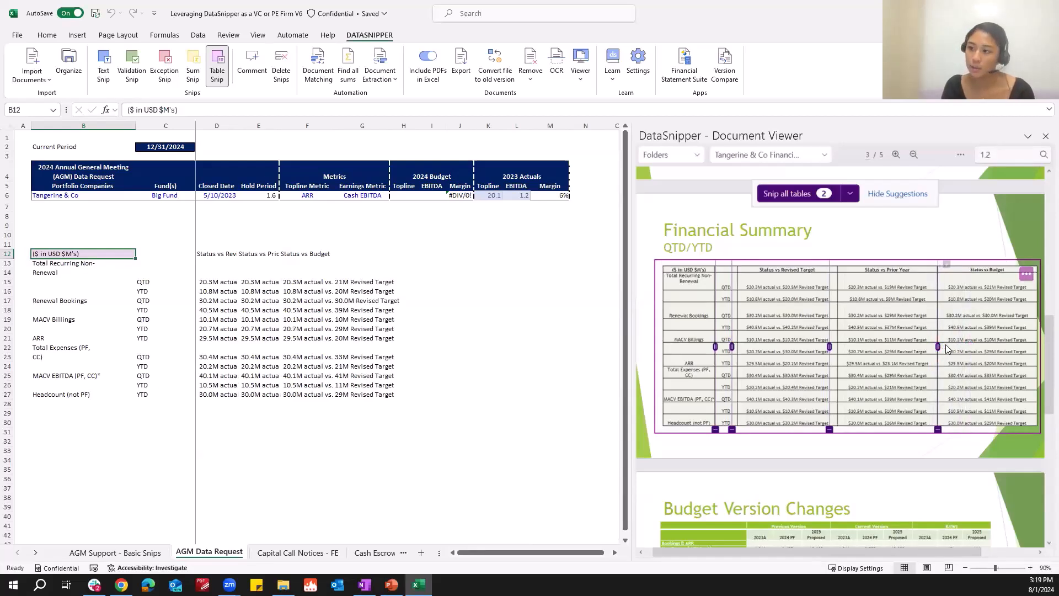
{"action": "left_click", "coordinate": [1028, 277]}
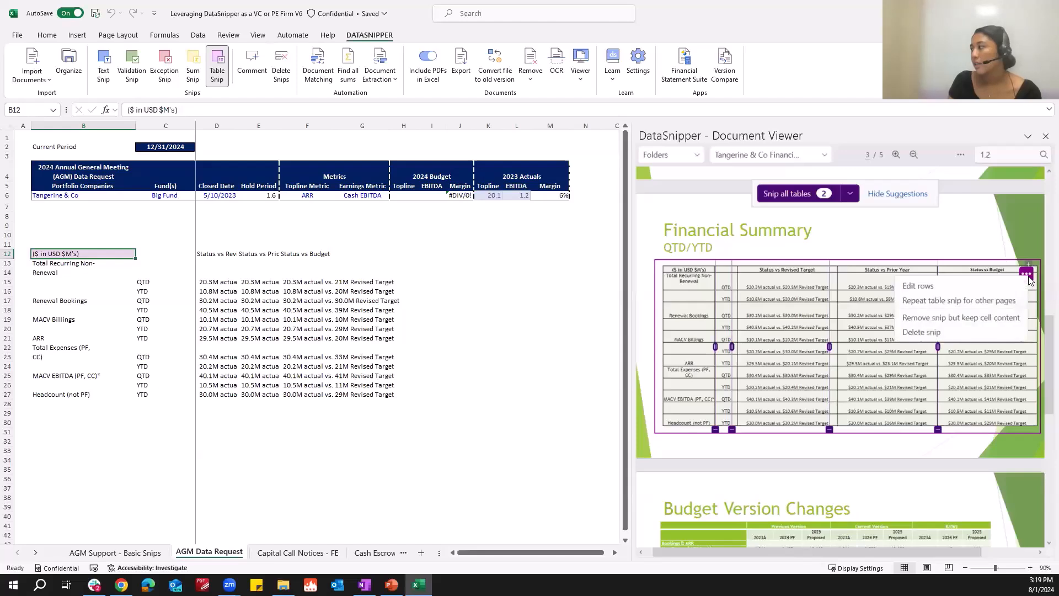
{"action": "left_click", "coordinate": [963, 282]}
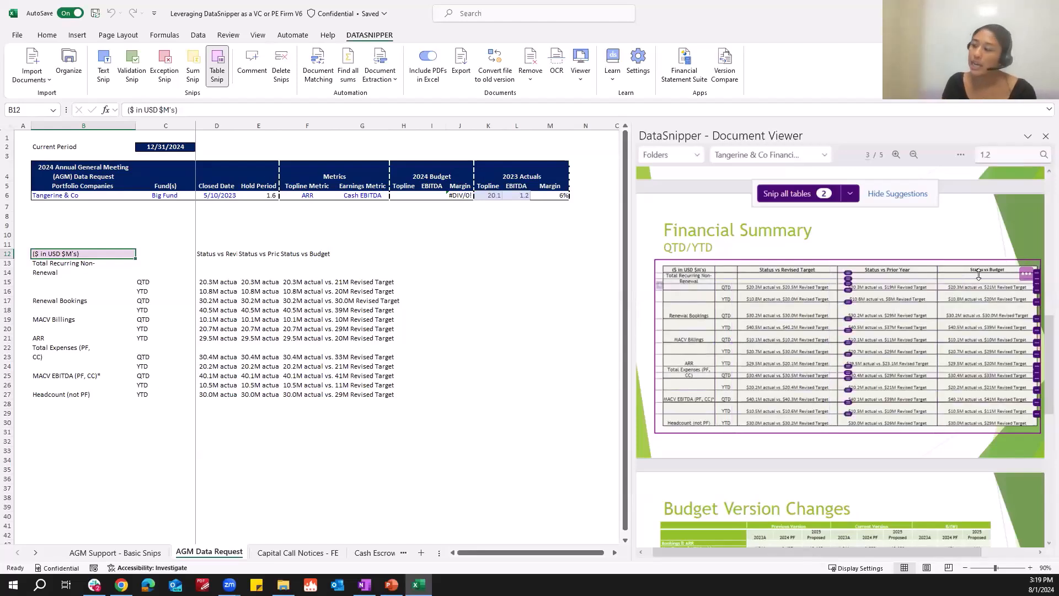
{"action": "left_click", "coordinate": [1037, 415]}
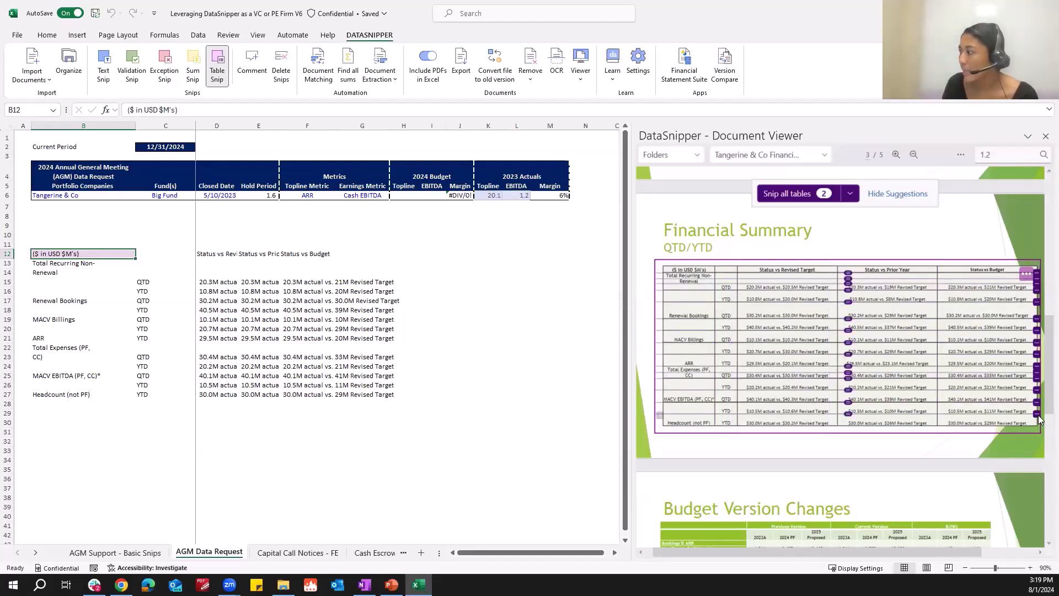
{"action": "left_click", "coordinate": [662, 418]}
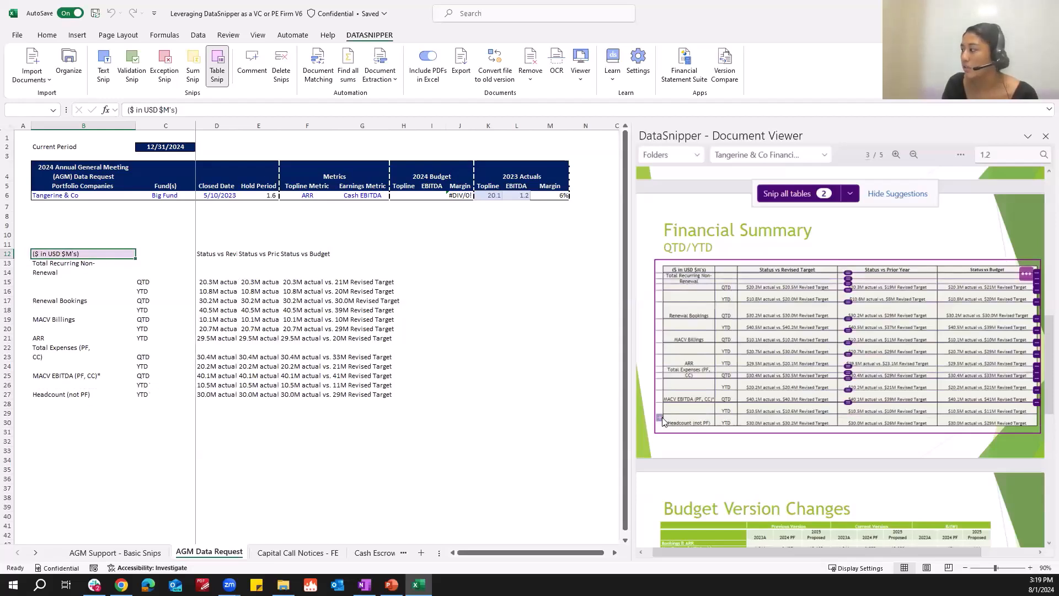
{"action": "left_click", "coordinate": [848, 421]}
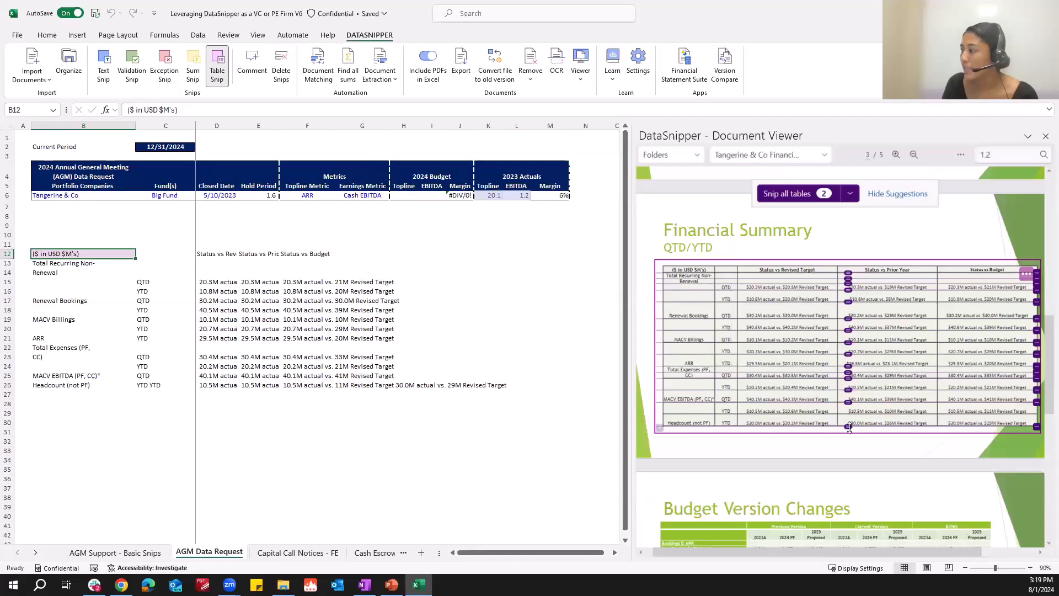
{"action": "left_click", "coordinate": [847, 417]}
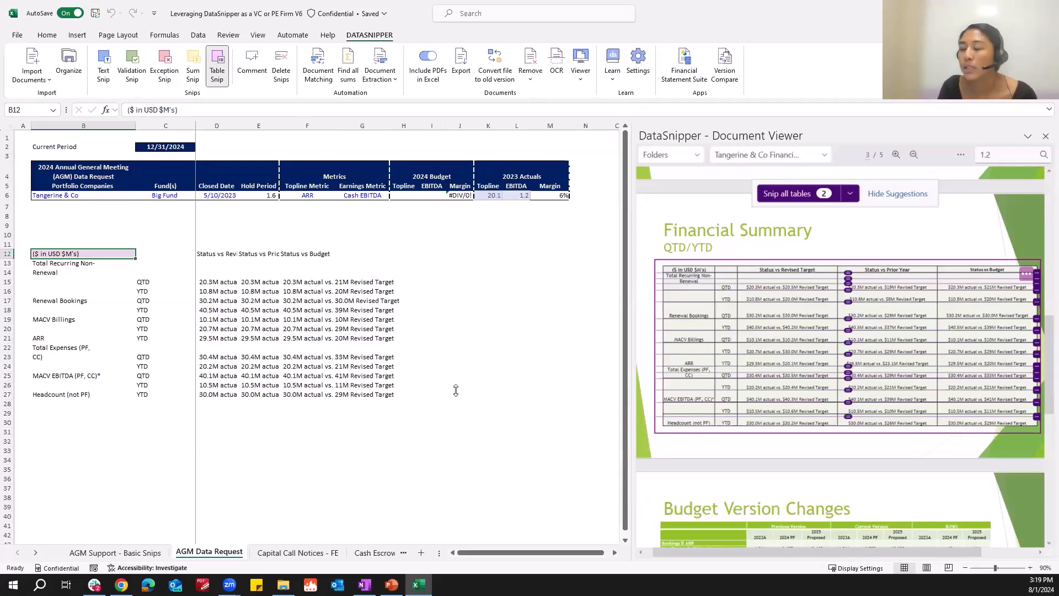
Snip all suggested tables from the document into the sheet starting at cell B31.
{"action": "scroll", "coordinate": [468, 387], "scroll_direction": "down", "scroll_amount": 6}
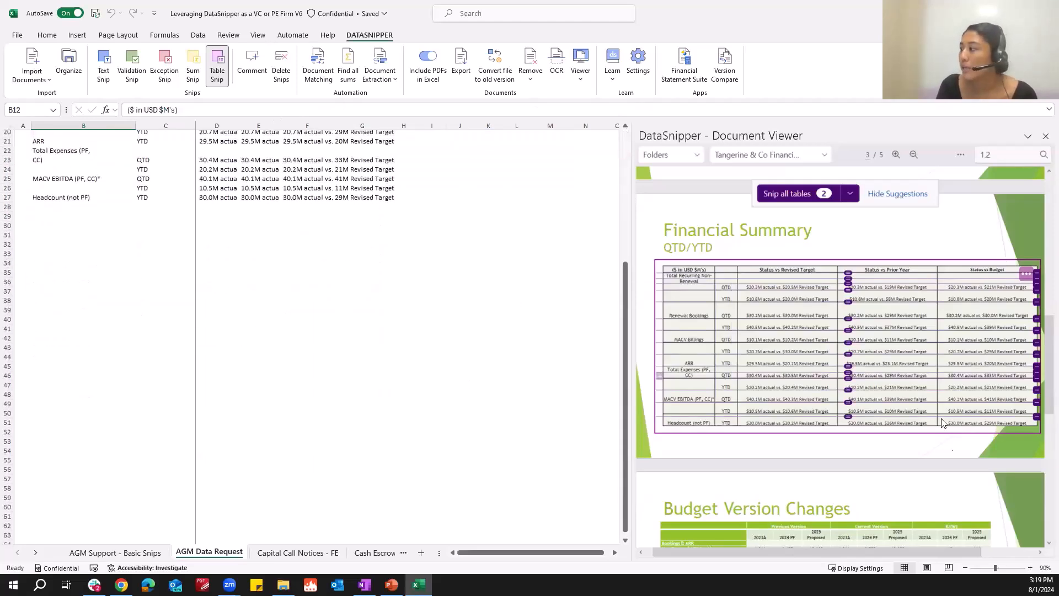
{"action": "scroll", "coordinate": [954, 464], "scroll_direction": "down", "scroll_amount": 1}
{"action": "scroll", "coordinate": [954, 464], "scroll_direction": "down", "scroll_amount": 1}
{"action": "scroll", "coordinate": [941, 436], "scroll_direction": "down", "scroll_amount": 1}
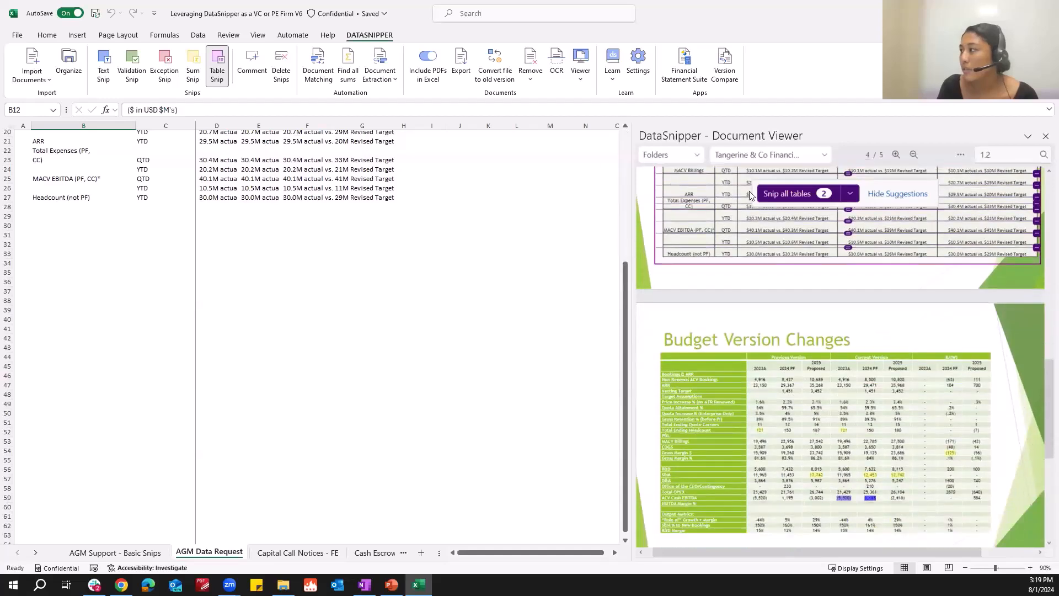
{"action": "left_click", "coordinate": [53, 234]}
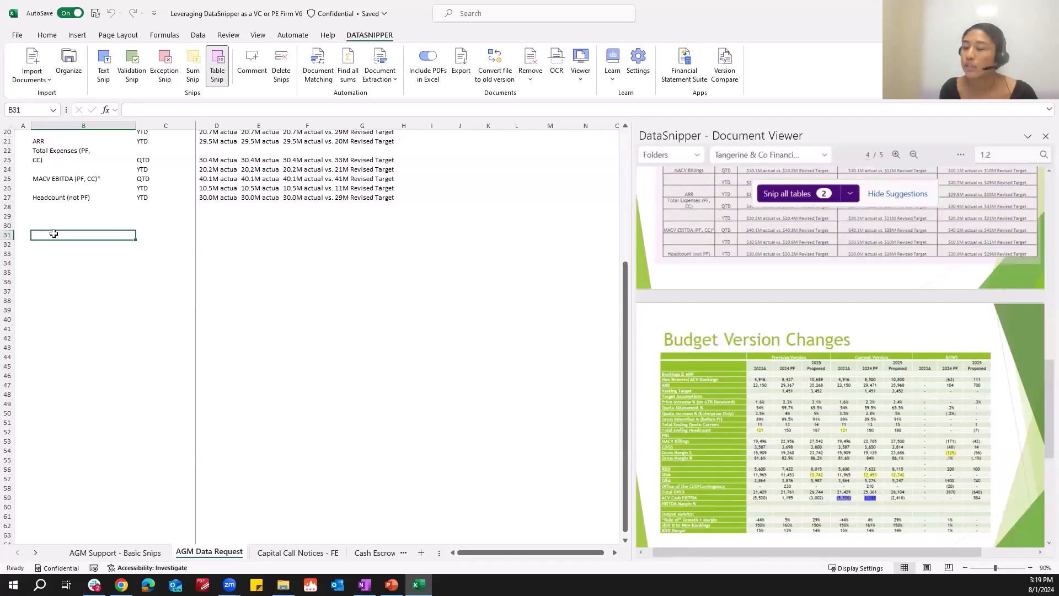
{"action": "left_click", "coordinate": [777, 196]}
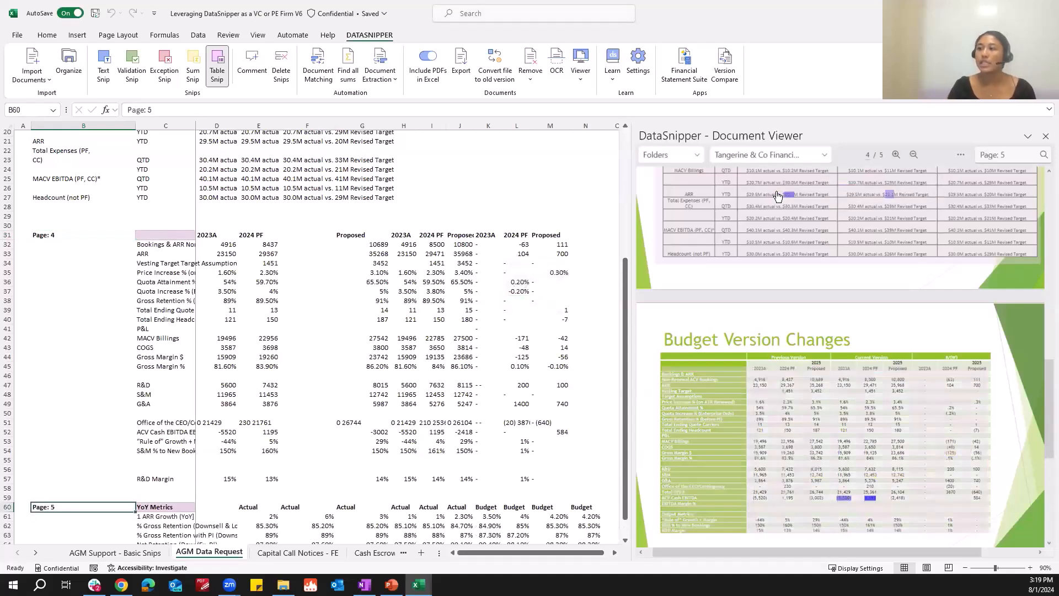
Inspect the snipped table cells and their linked locations in the document.
{"action": "scroll", "coordinate": [260, 461], "scroll_direction": "down", "scroll_amount": 3}
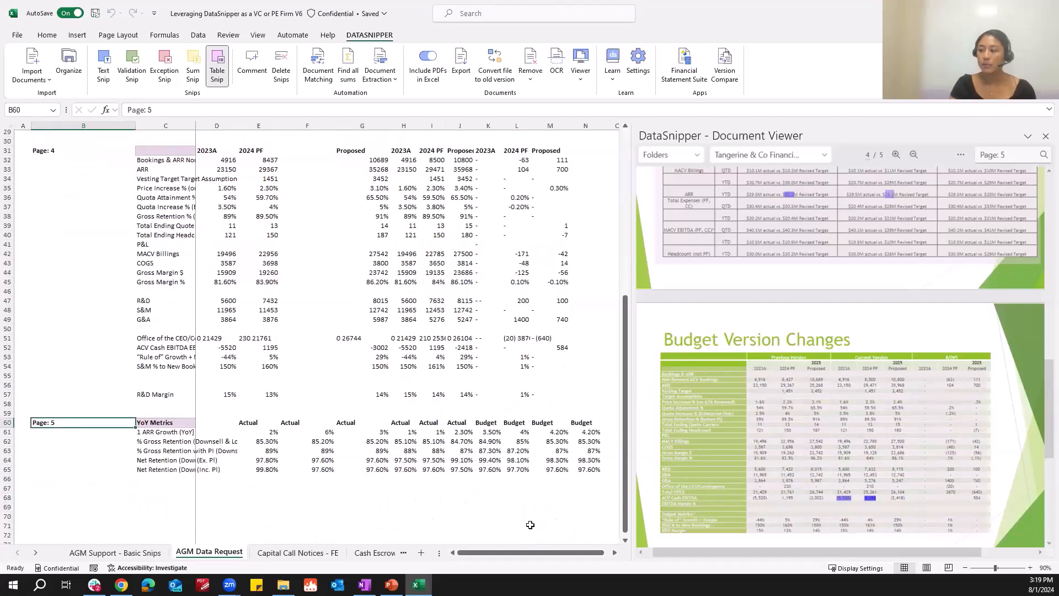
{"action": "scroll", "coordinate": [413, 334], "scroll_direction": "up", "scroll_amount": 1}
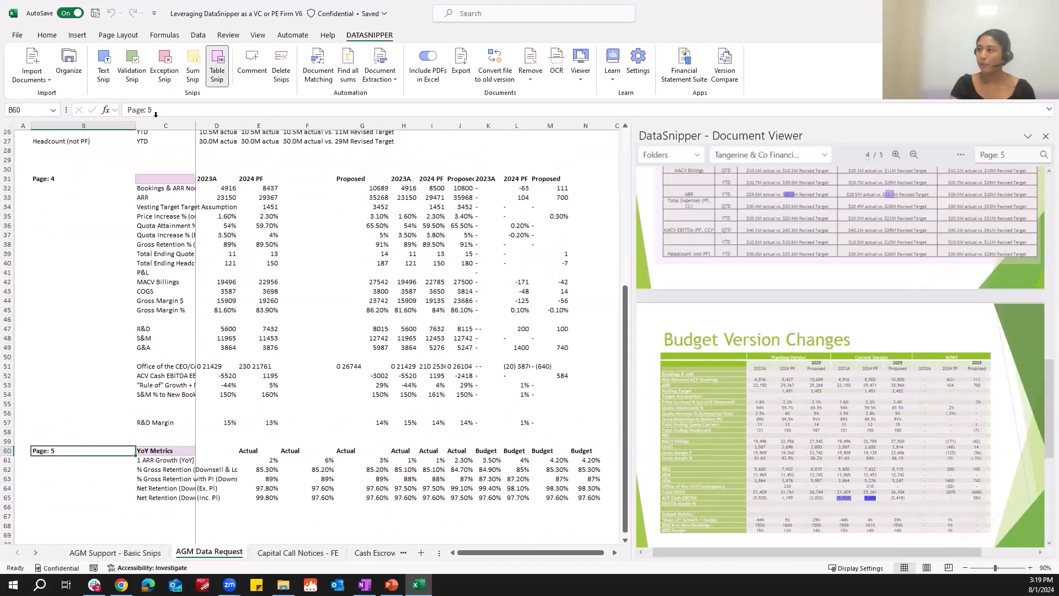
{"action": "left_click", "coordinate": [175, 176]}
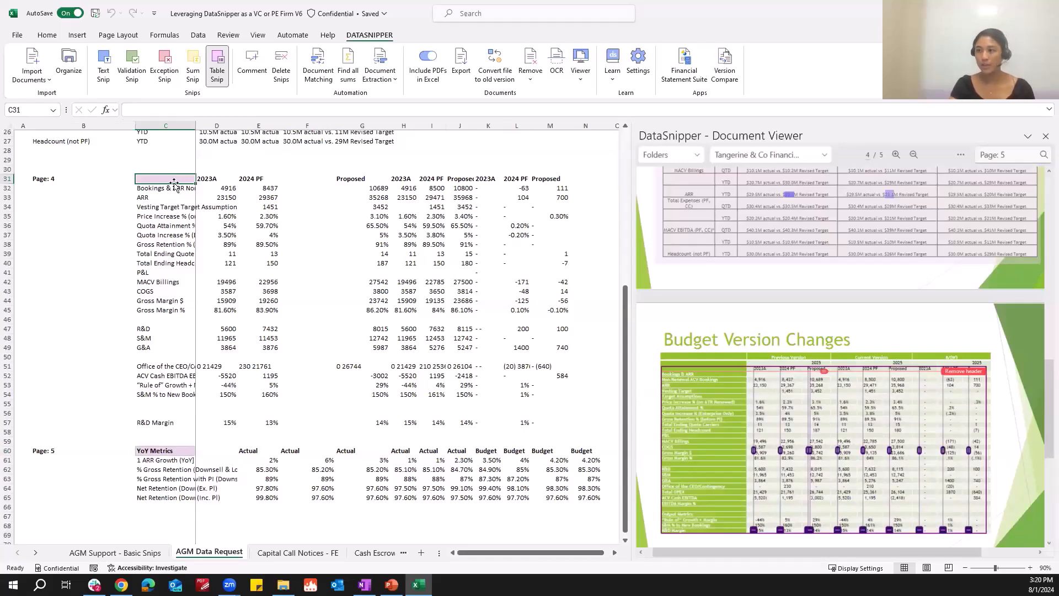
{"action": "left_click", "coordinate": [48, 178]}
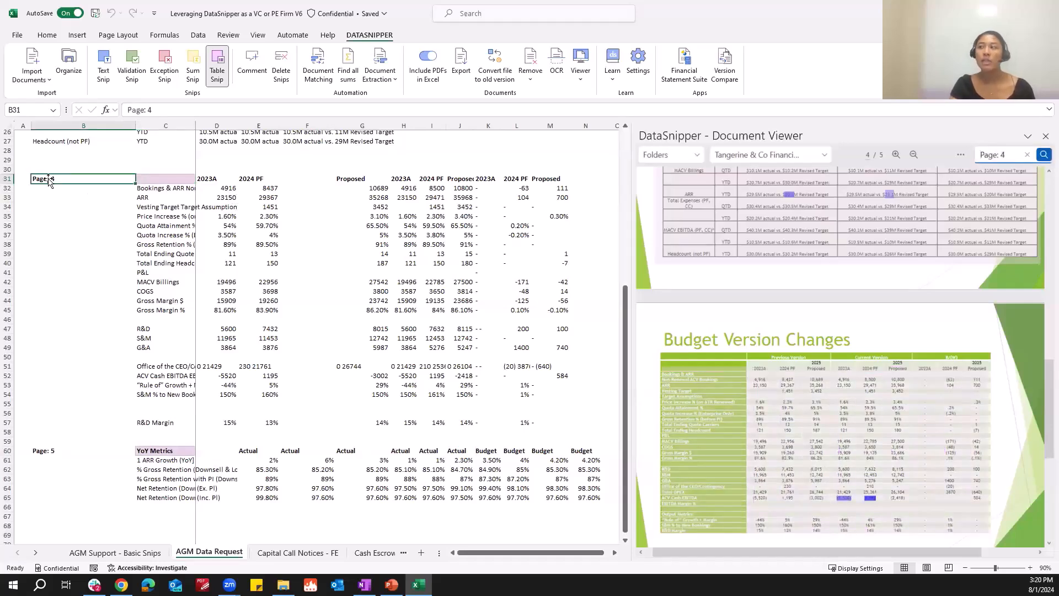
{"action": "left_click", "coordinate": [359, 180]}
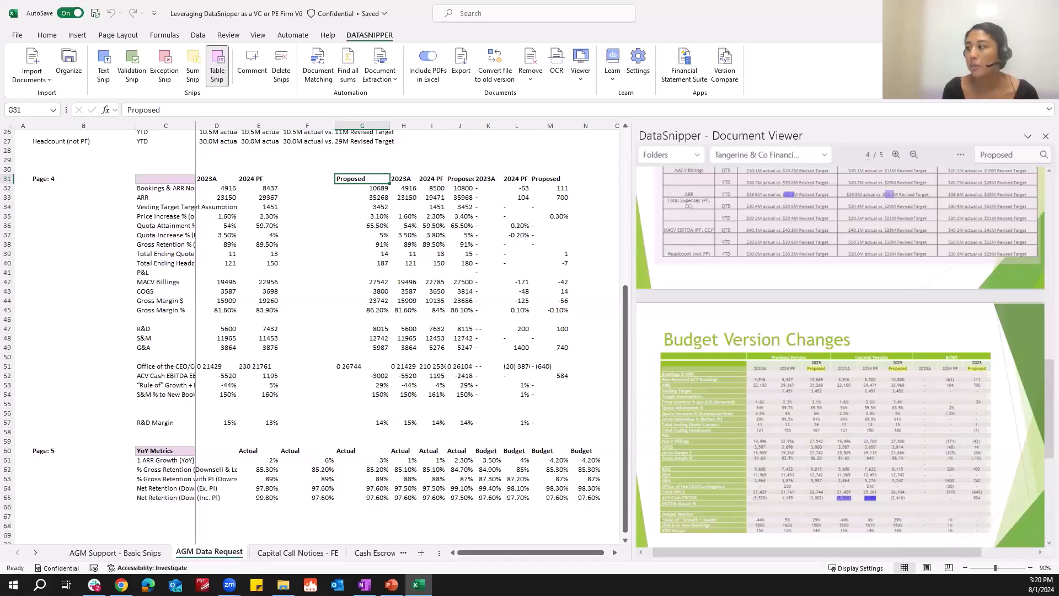
{"action": "scroll", "coordinate": [281, 429], "scroll_direction": "up", "scroll_amount": 8}
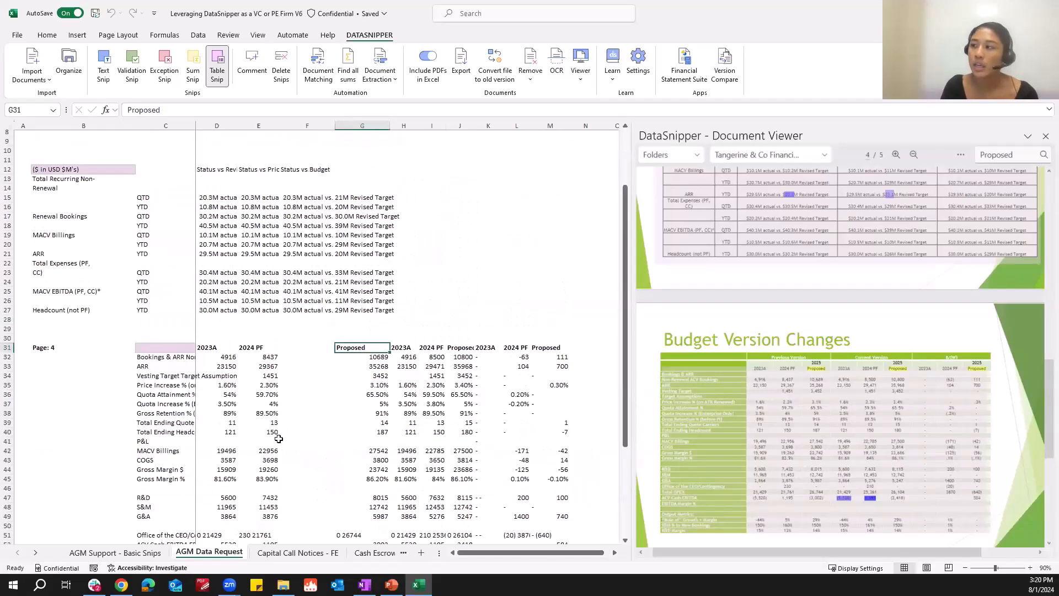
{"action": "left_click", "coordinate": [82, 255]}
{"action": "left_click", "coordinate": [177, 431]}
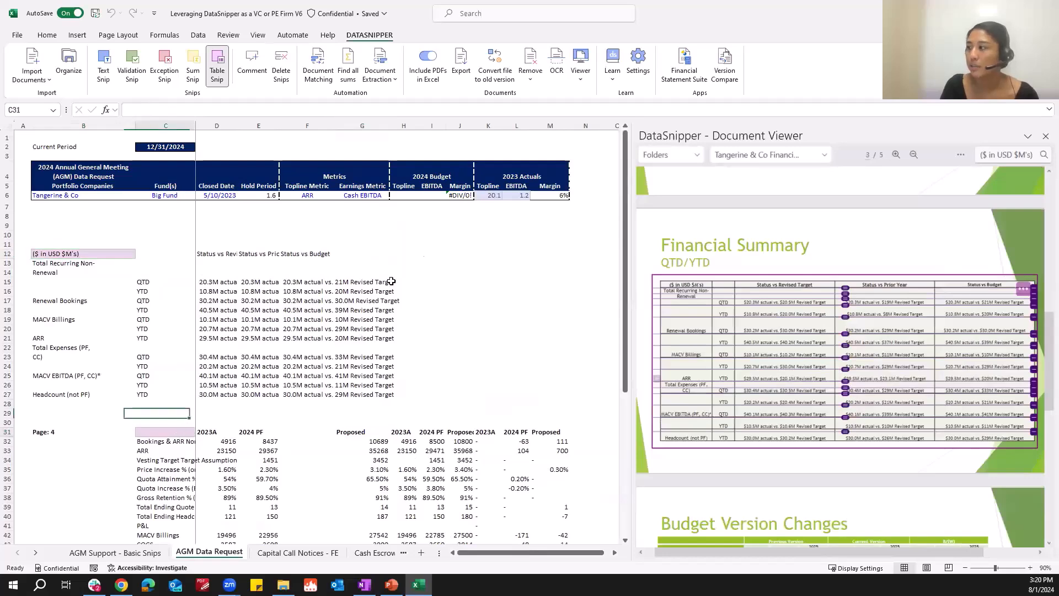
Text-snip the 2024 PF figures from the Budget Version Changes table into the 2023 Actuals EBITDA cell.
{"action": "left_click", "coordinate": [500, 194]}
{"action": "left_click", "coordinate": [517, 196]}
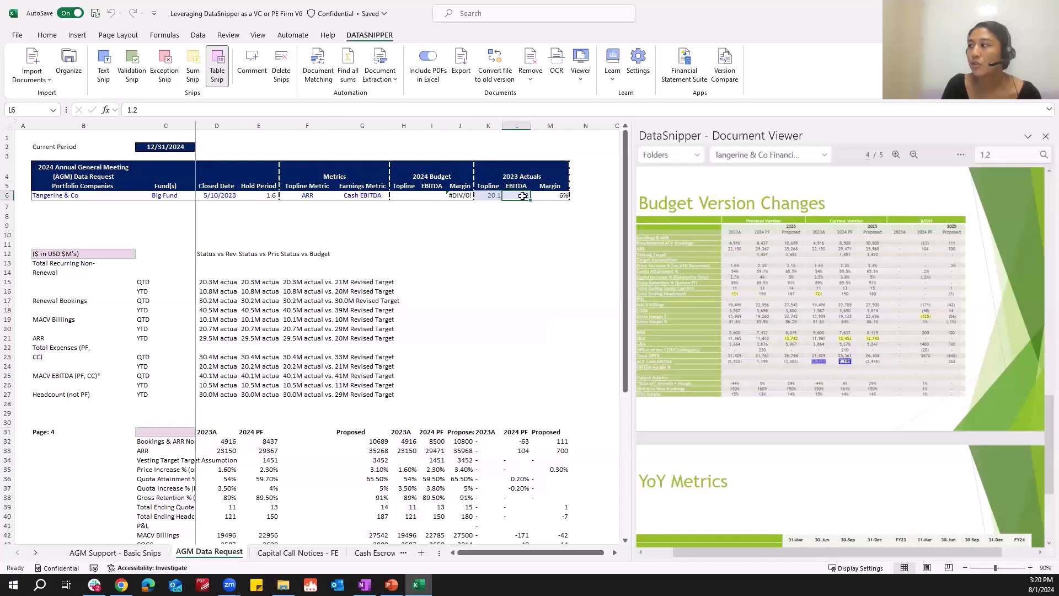
{"action": "left_click", "coordinate": [101, 71]}
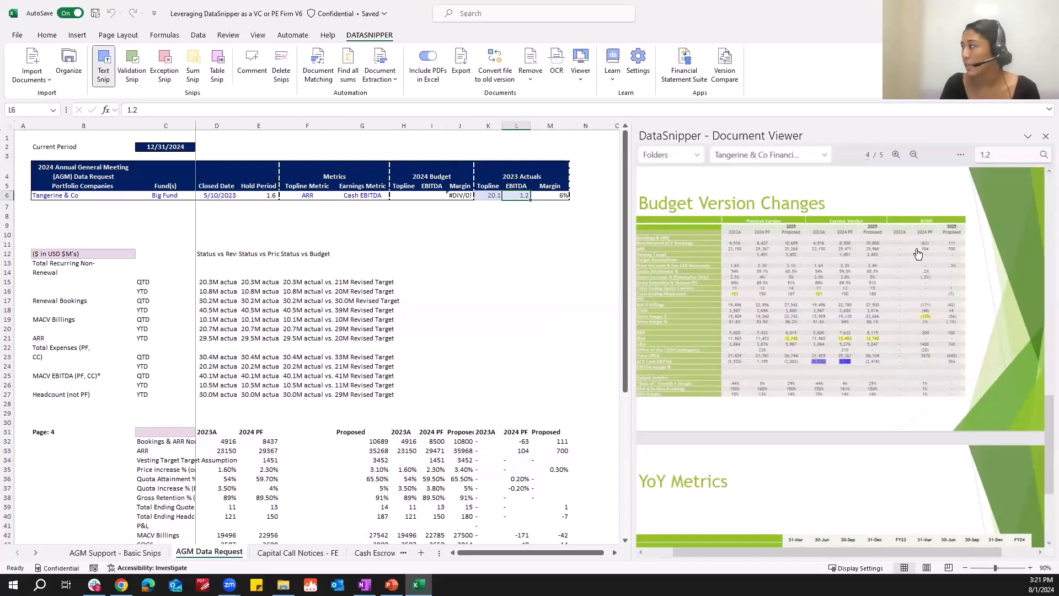
{"action": "left_click_drag", "start_coordinate": [914, 244], "coordinate": [939, 258]}
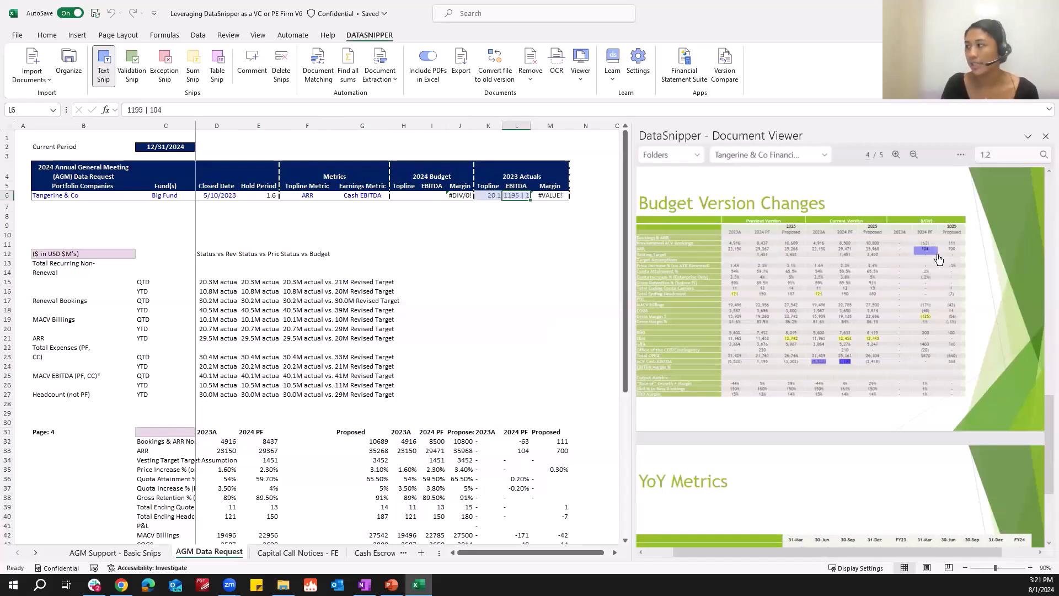
Review the EBITDA cell's selected snips and set the cell's value to 1.2.
{"action": "left_click", "coordinate": [495, 196]}
{"action": "left_click", "coordinate": [520, 197]}
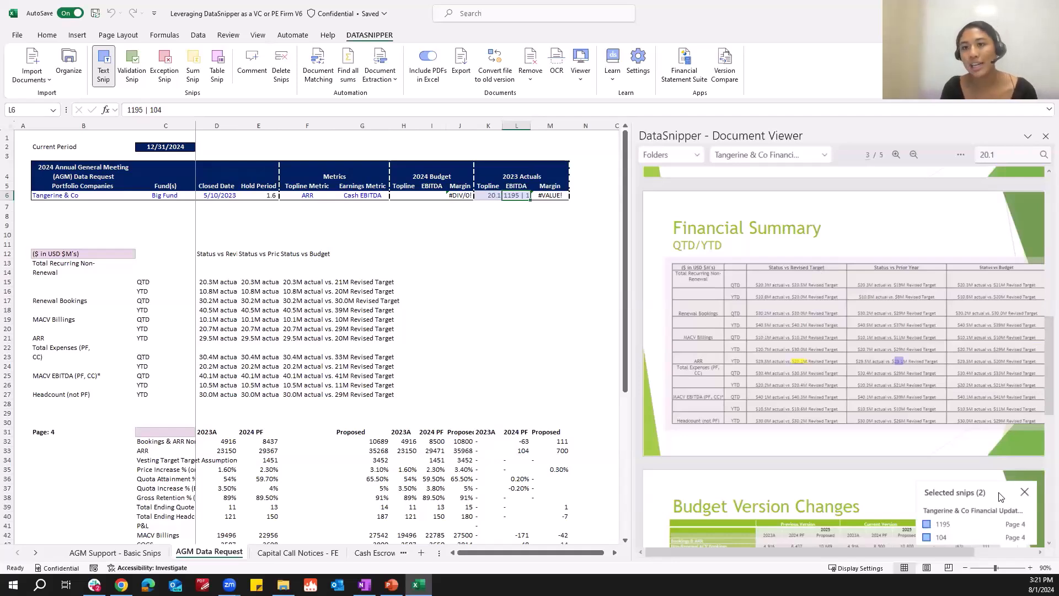
{"action": "left_click", "coordinate": [995, 527]}
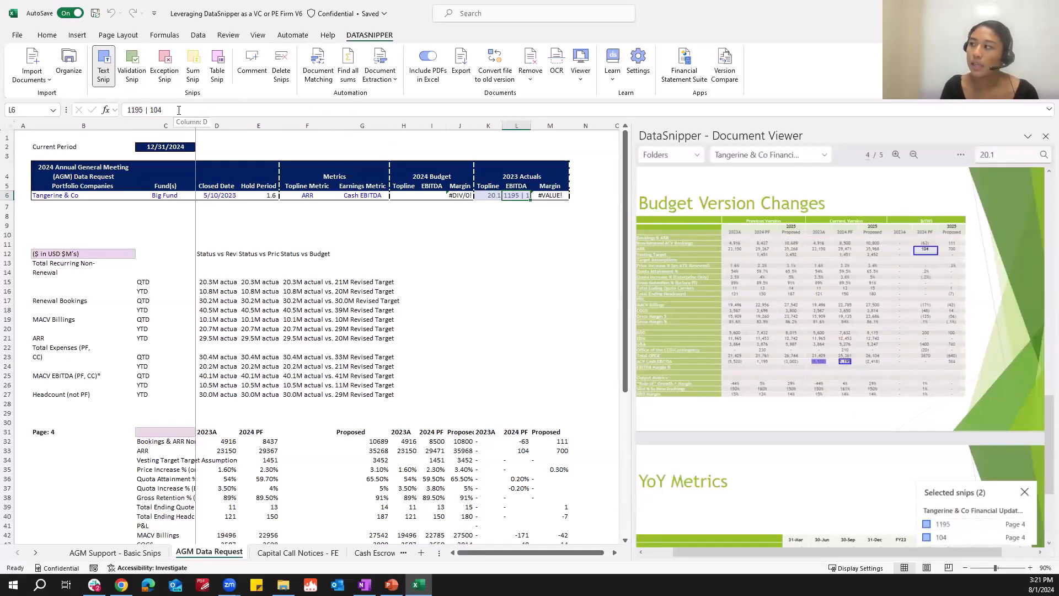
{"action": "left_click_drag", "start_coordinate": [179, 110], "coordinate": [101, 120]}
{"action": "type", "text": "1.2"}
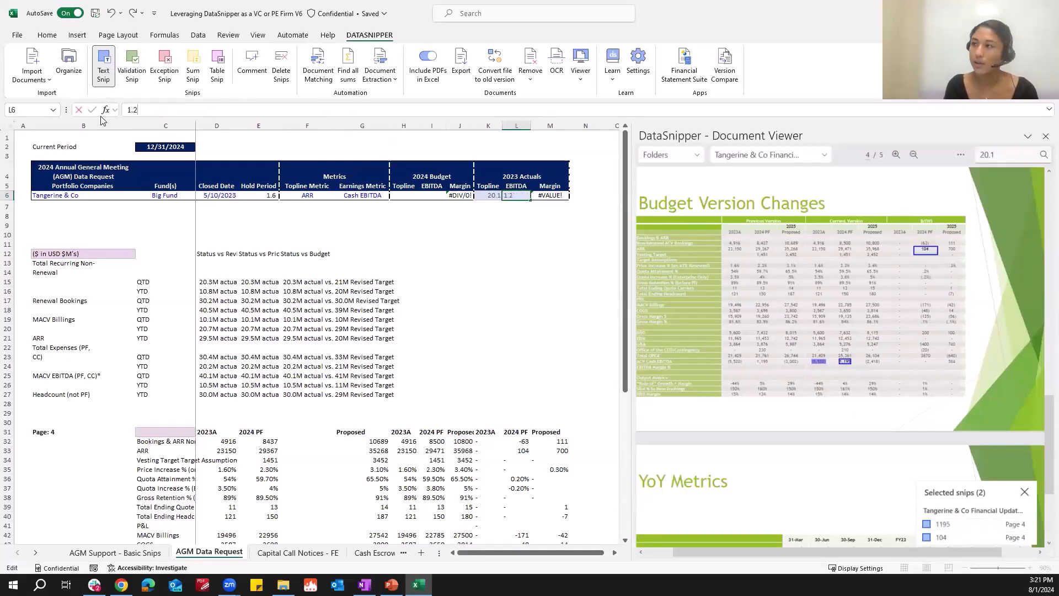
{"action": "key", "text": "Return"}
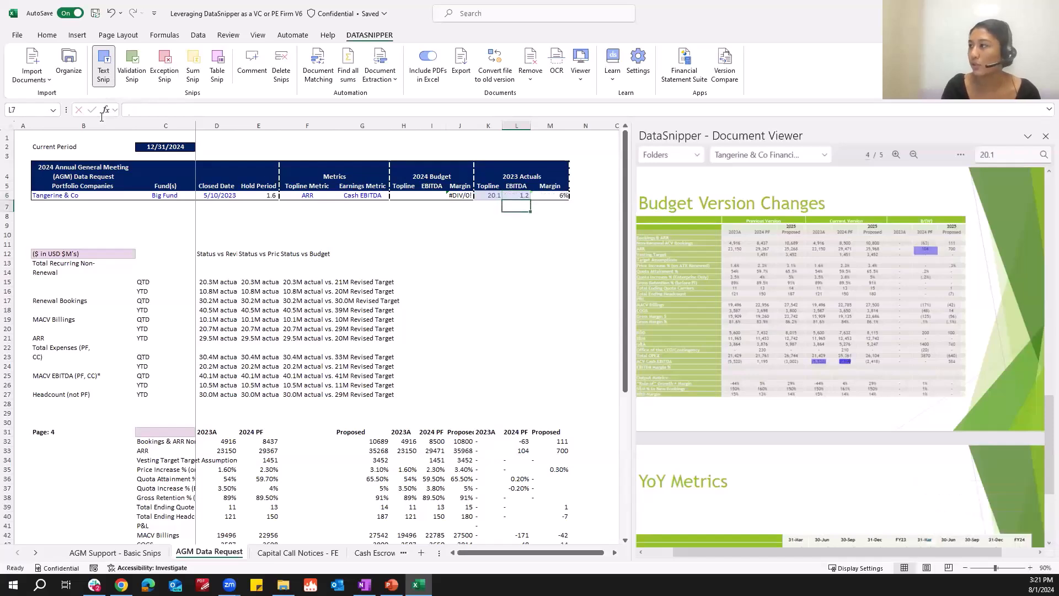
{"action": "left_click", "coordinate": [518, 194]}
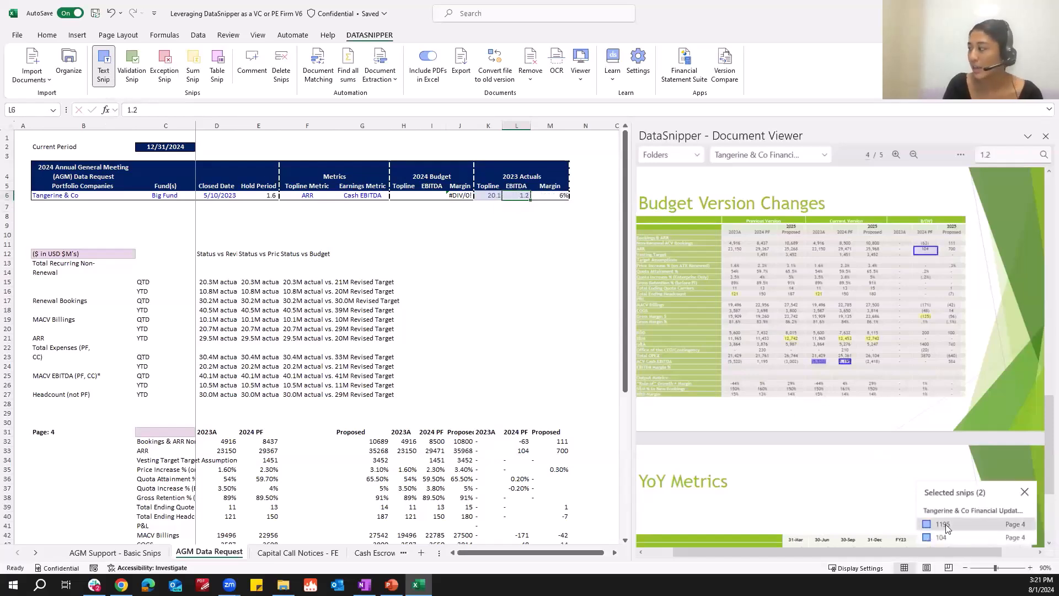